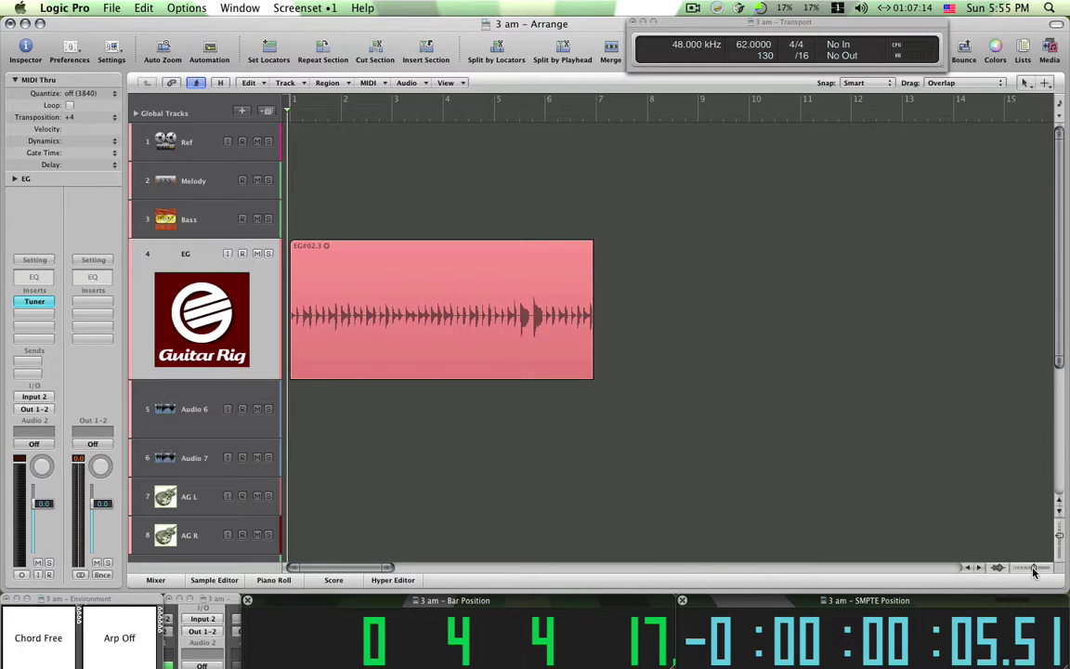
# Step: Play back the EG guitar region into bar 3, stop, and place the playhead exactly at bar 3
pyautogui.click(1035, 569)
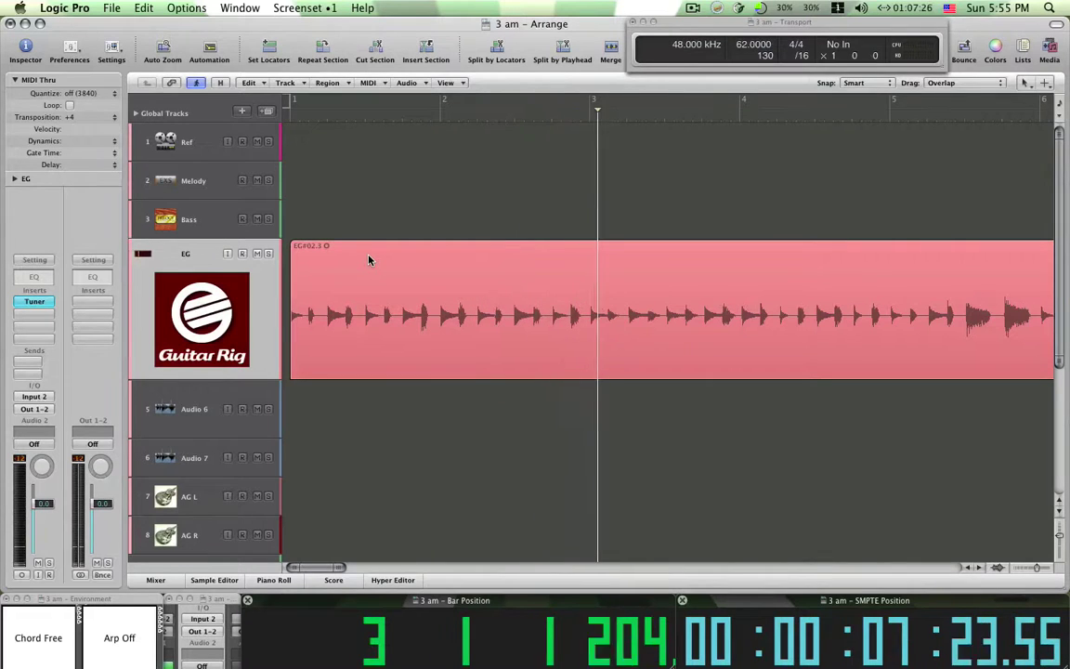
pyautogui.press('space')
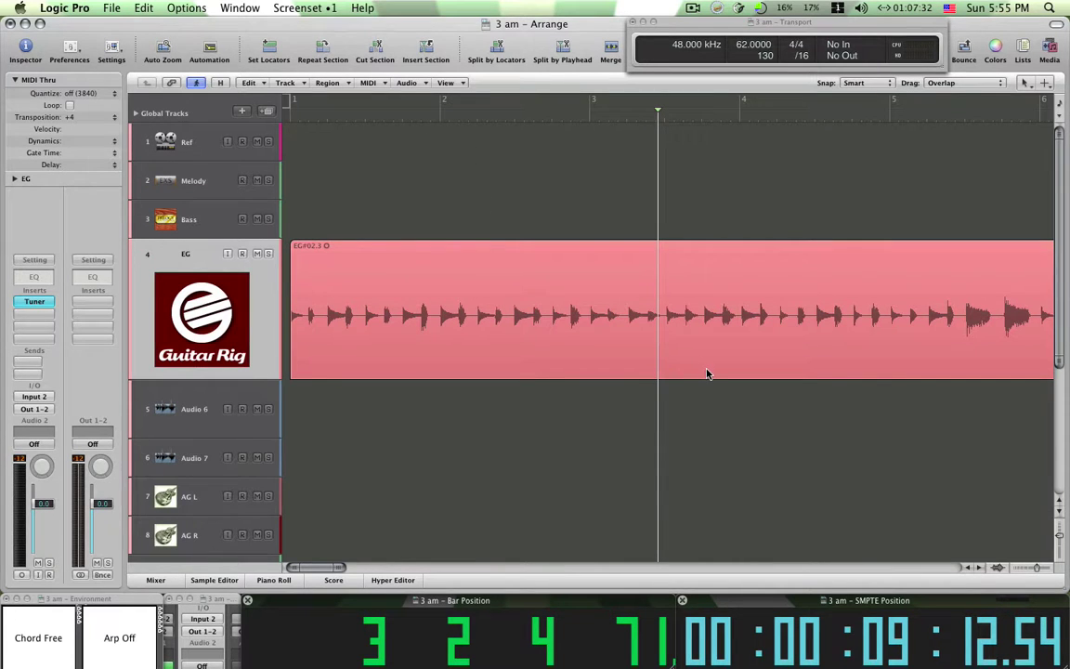
pyautogui.hotkey('ctrl', 'Right')
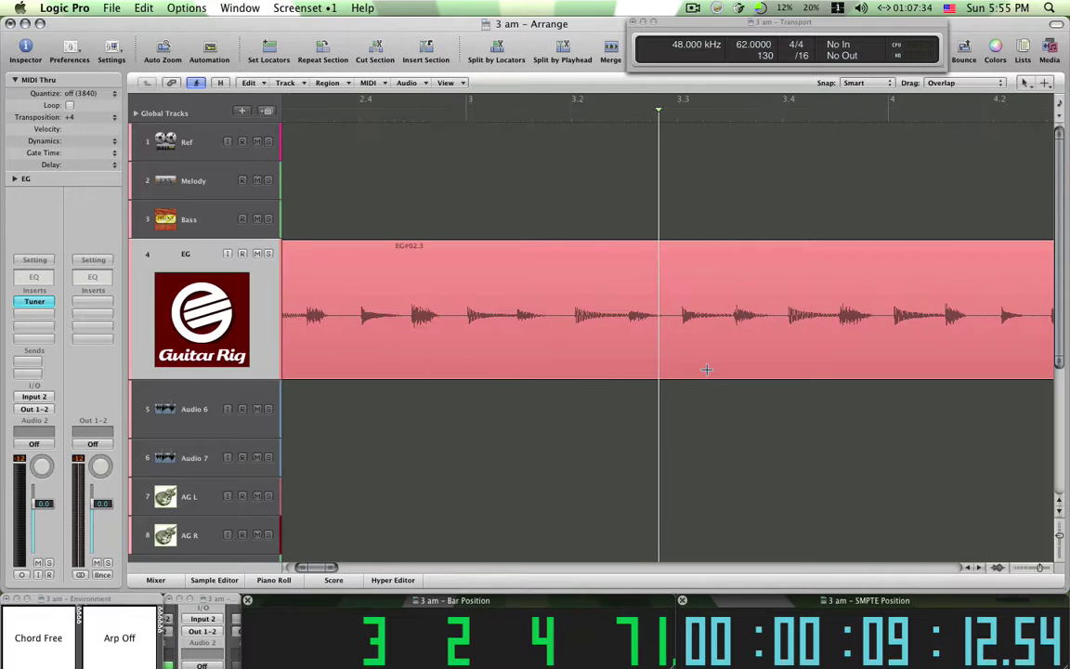
pyautogui.press('/')
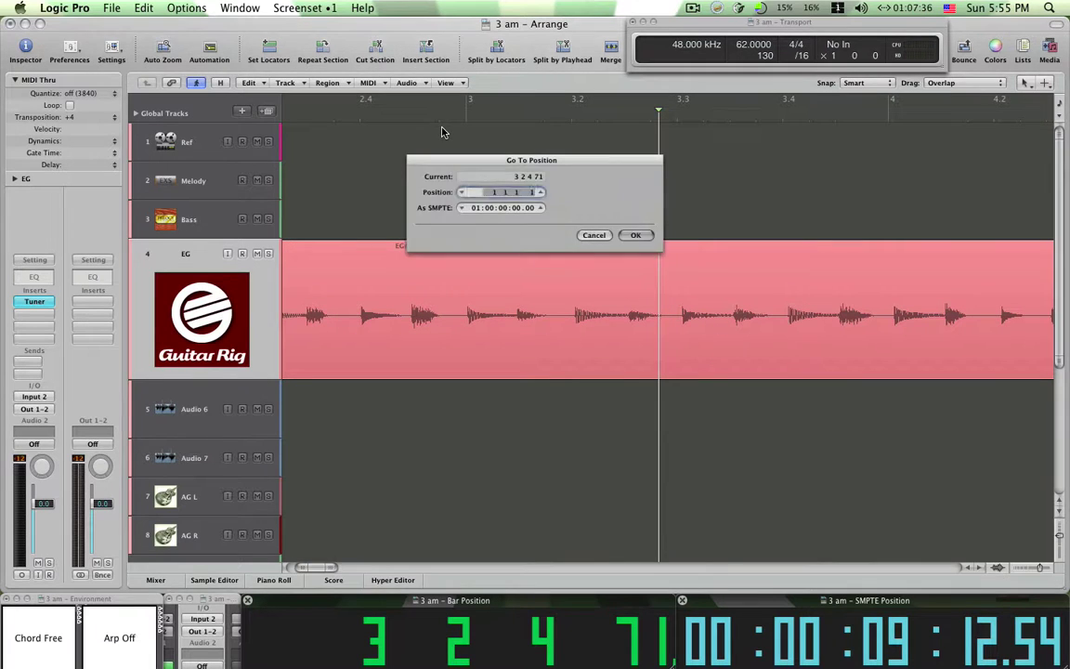
pyautogui.write('3')
pyautogui.press('Return')
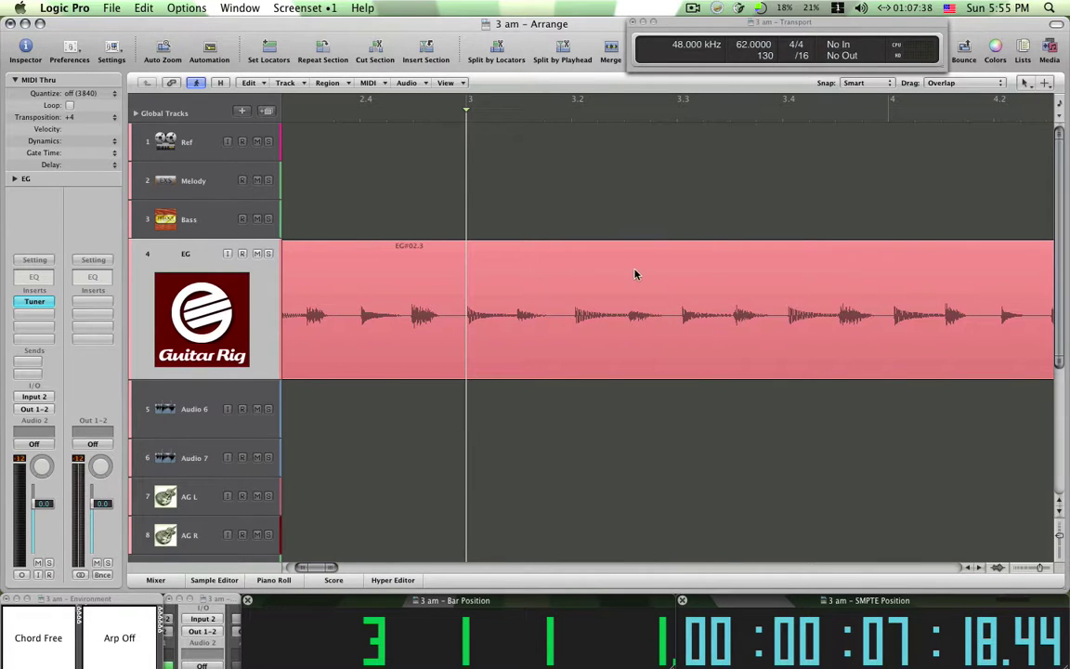
# Step: Check the guitar notes against the grid by placing the playhead at beat 3.3 and exactly at bar 4
pyautogui.click(674, 116)
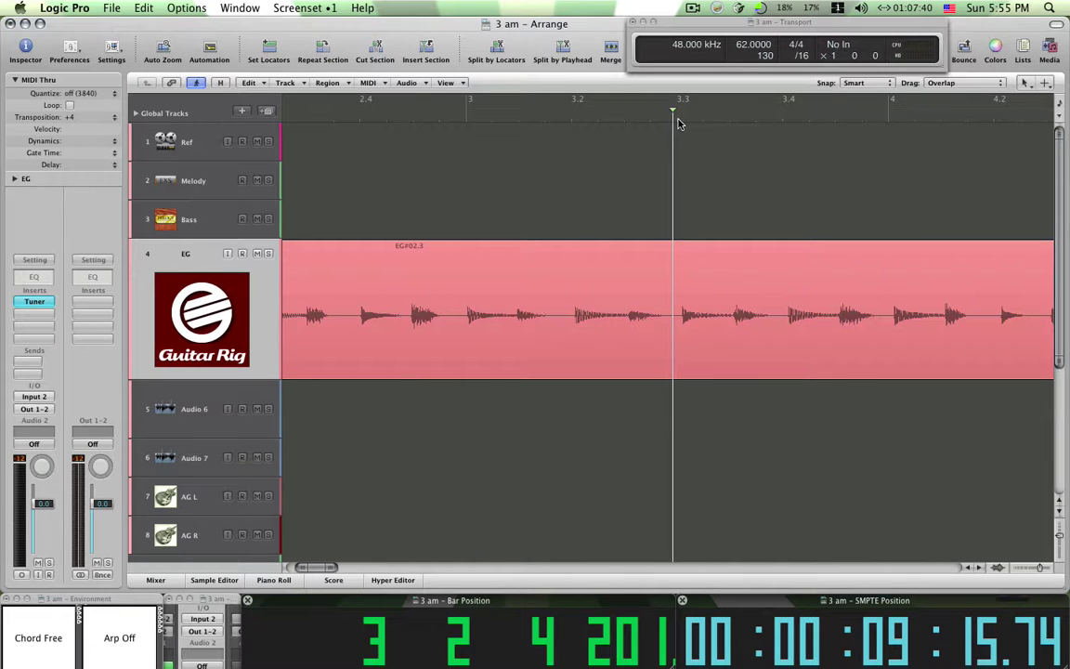
pyautogui.click(679, 117)
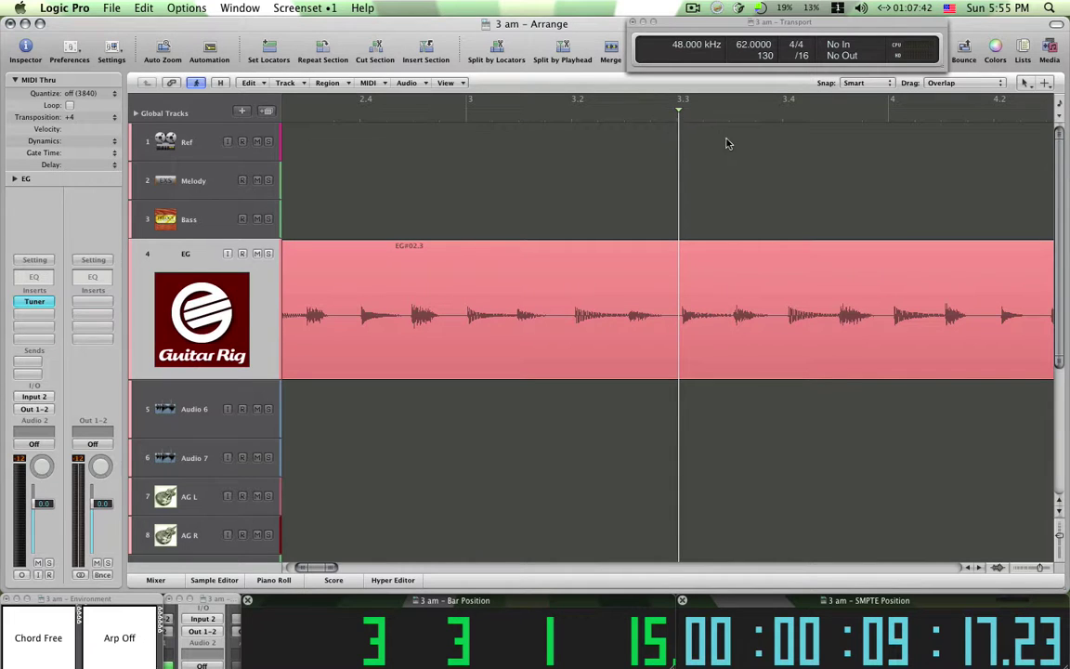
pyautogui.click(887, 119)
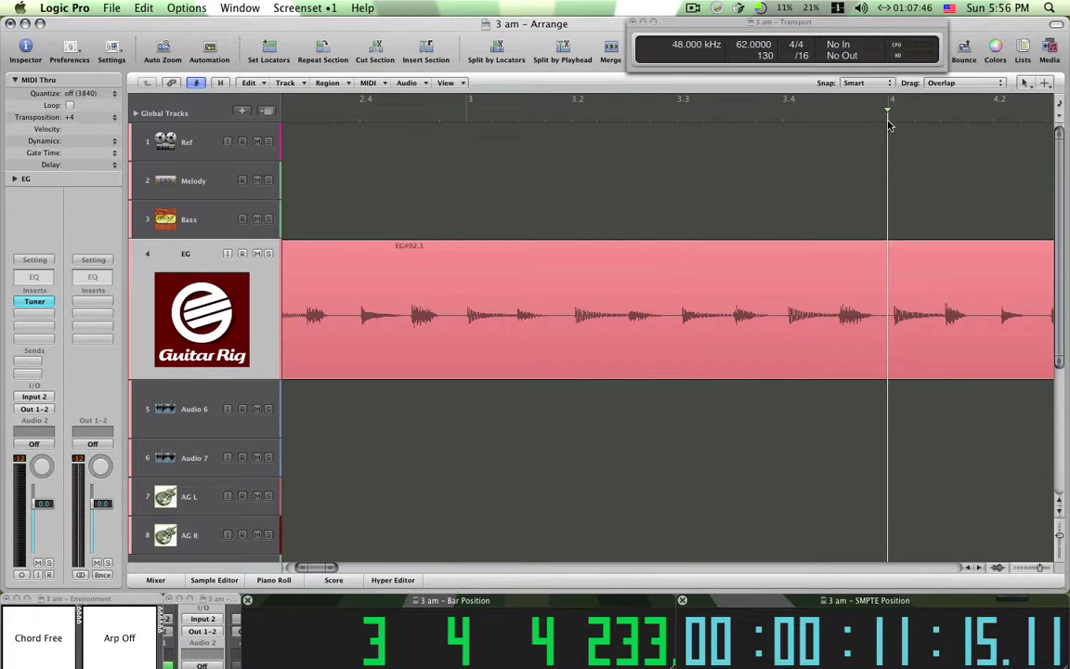
pyautogui.press('/')
pyautogui.press('Return')
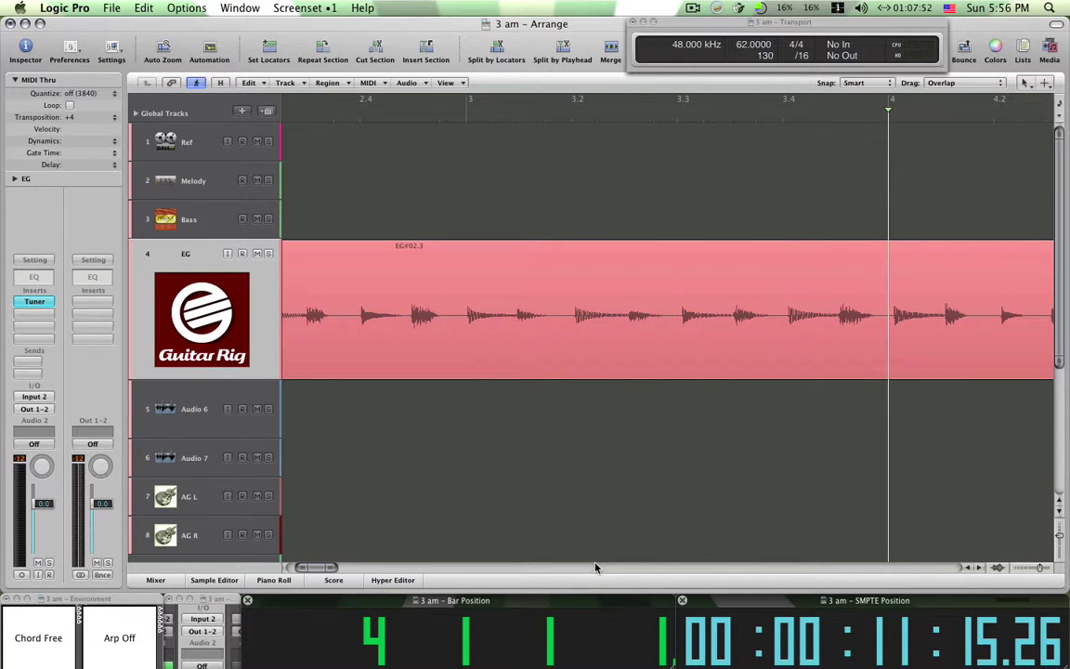
# Step: Select the whole EG guitar region and open Strip Silence for it
pyautogui.hotkey('ctrl', 'Left')
pyautogui.hotkey('ctrl', 'Left')
pyautogui.hotkey('ctrl', 'Left')
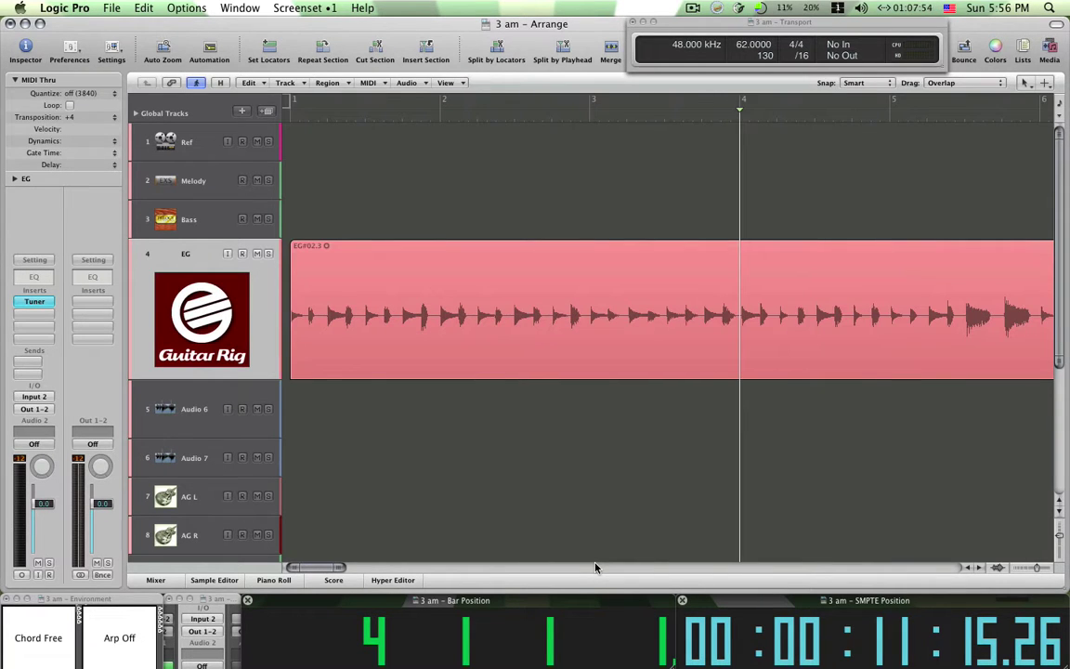
pyautogui.hotkey('ctrl', 'Left')
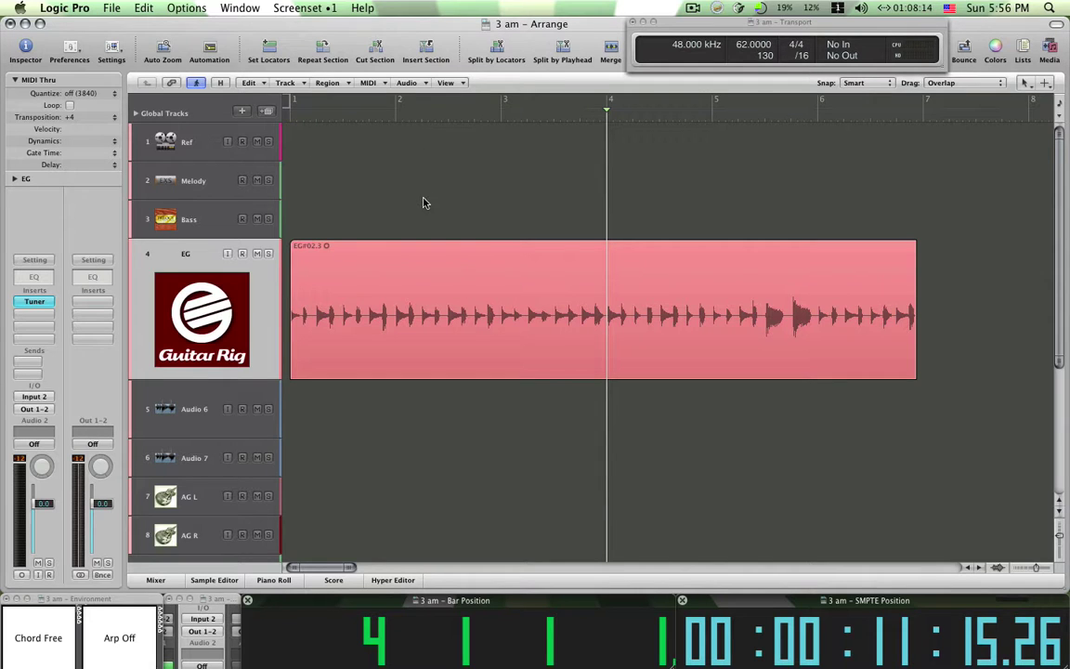
pyautogui.click(427, 277)
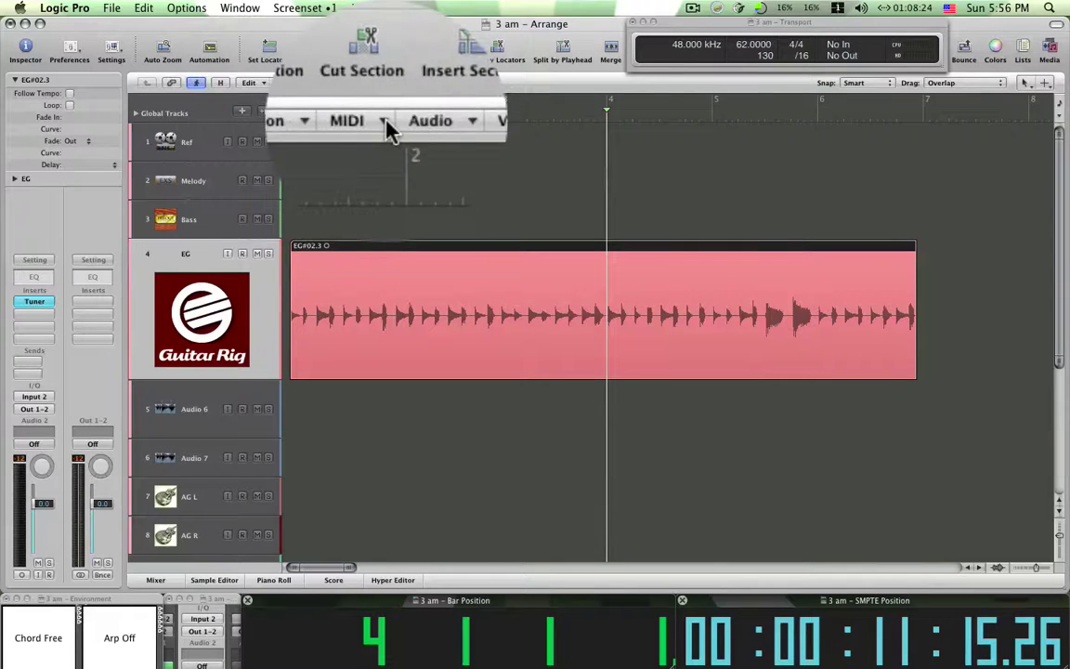
pyautogui.click(410, 120)
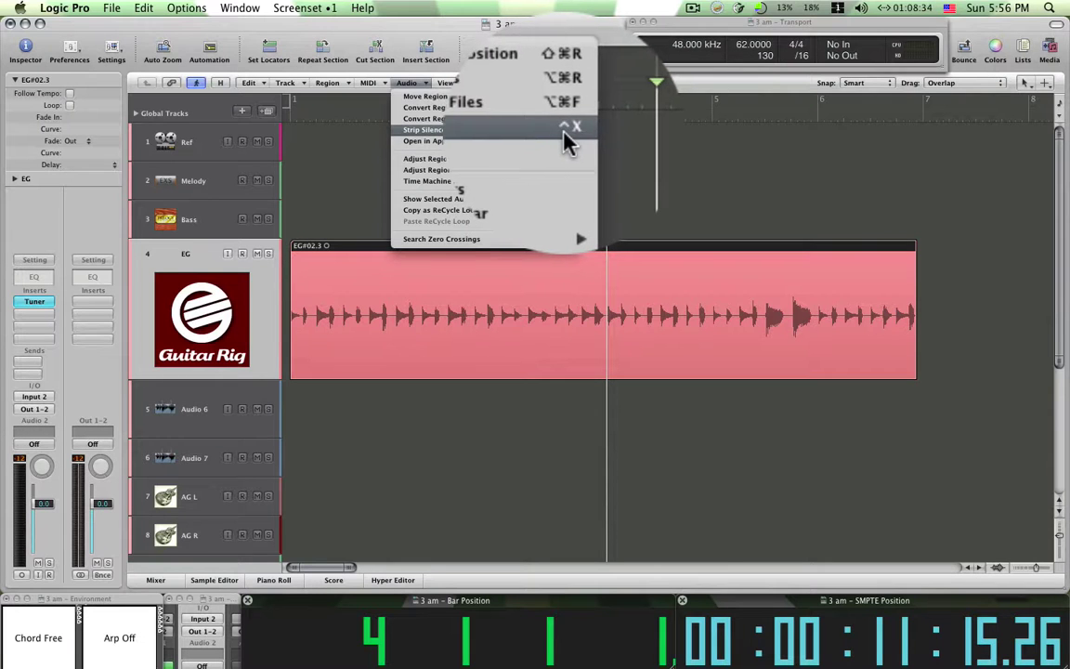
pyautogui.click(442, 136)
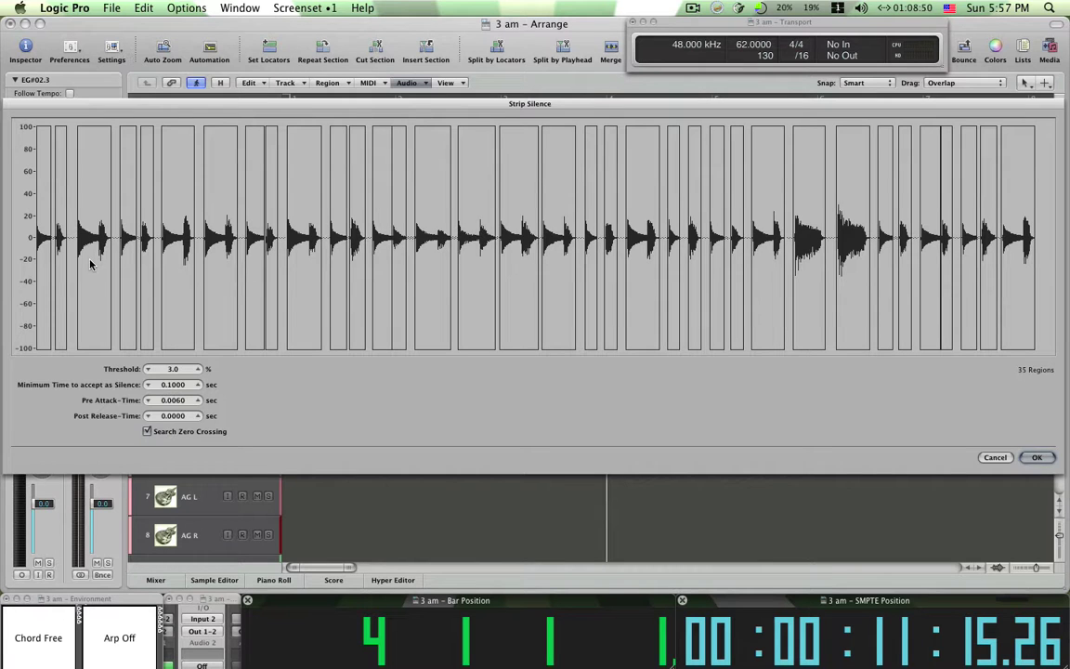
pyautogui.moveTo(208, 105); pyautogui.dragTo(208, 88)
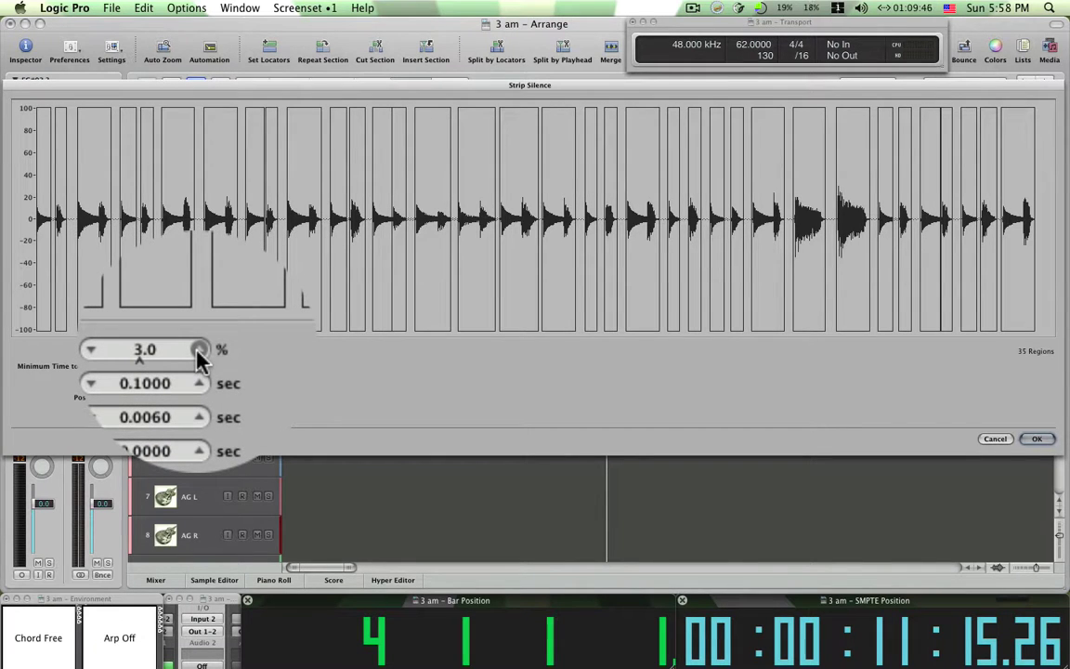
# Step: Try raising the Strip Silence threshold to 15.0 %
pyautogui.click(199, 350)
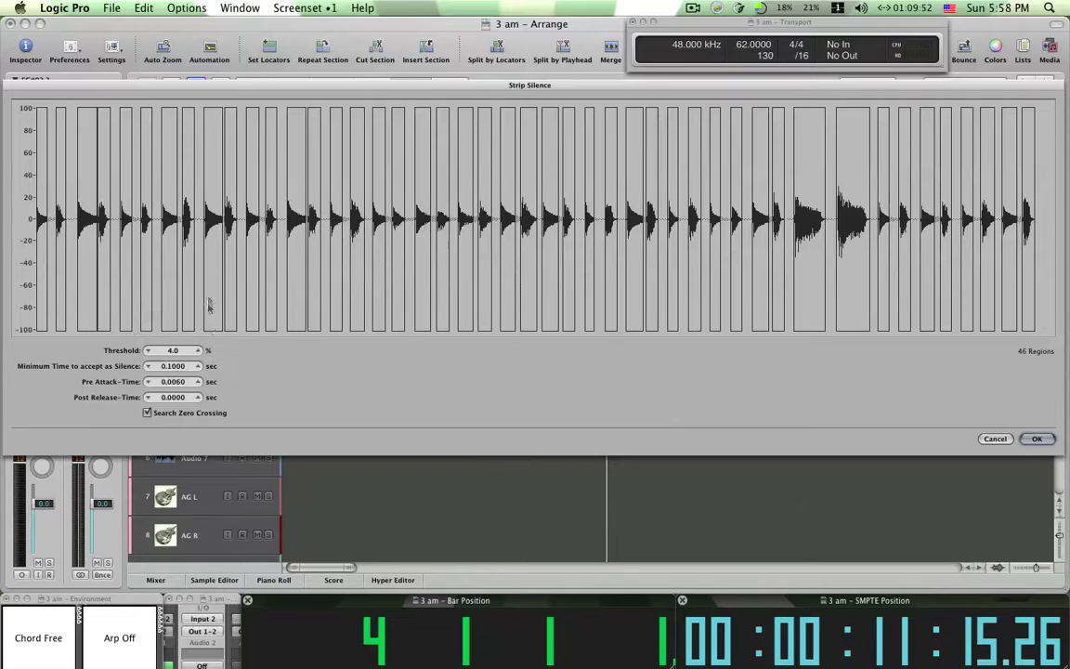
pyautogui.click(199, 351)
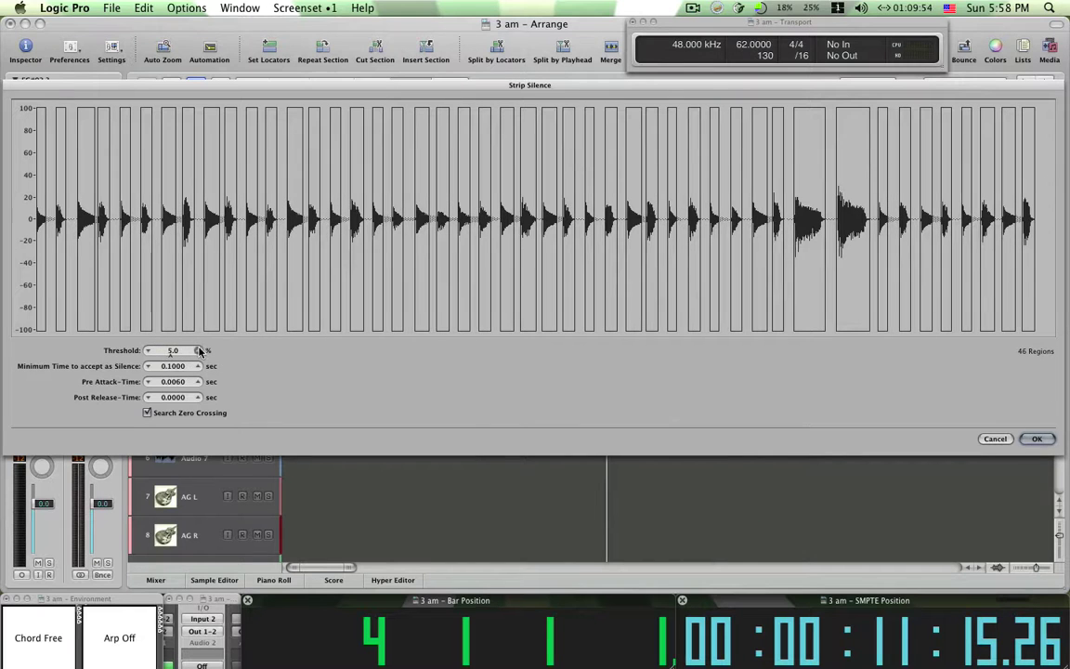
pyautogui.click(198, 350)
pyautogui.click(199, 350)
pyautogui.click(199, 350)
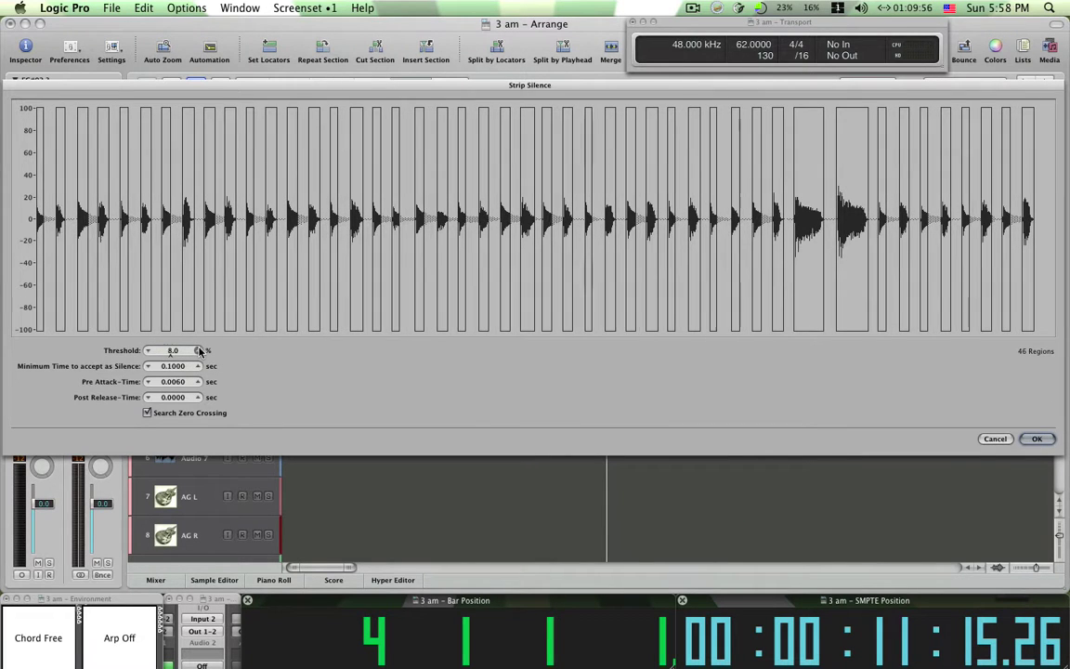
pyautogui.click(199, 350)
pyautogui.click(199, 350)
pyautogui.click(199, 350)
pyautogui.click(199, 351)
pyautogui.click(199, 351)
pyautogui.click(199, 350)
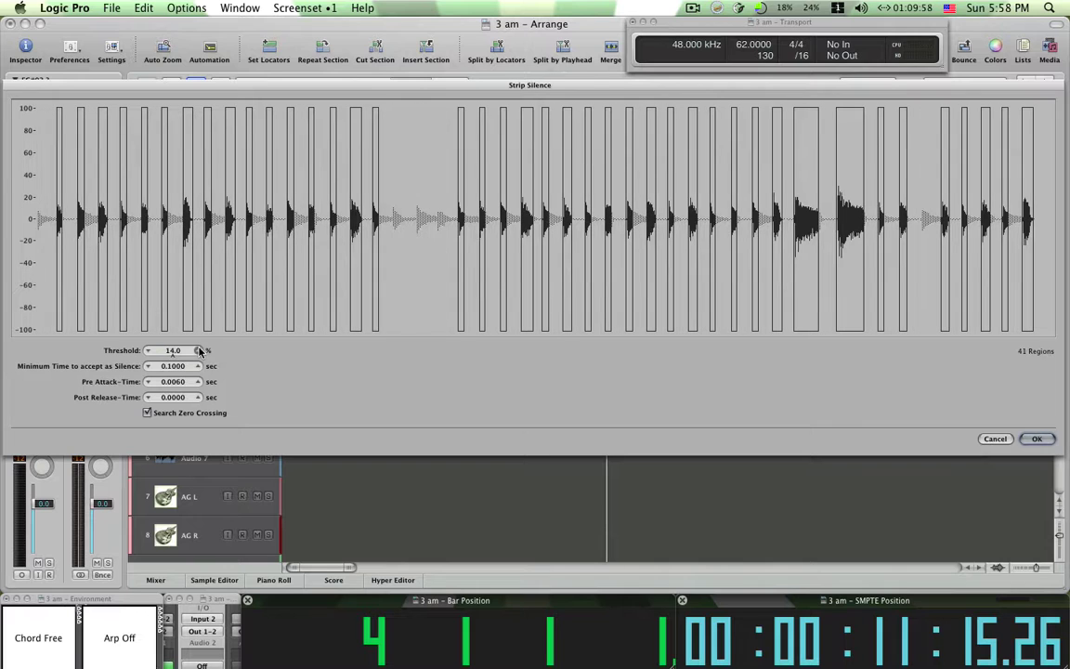
pyautogui.click(199, 350)
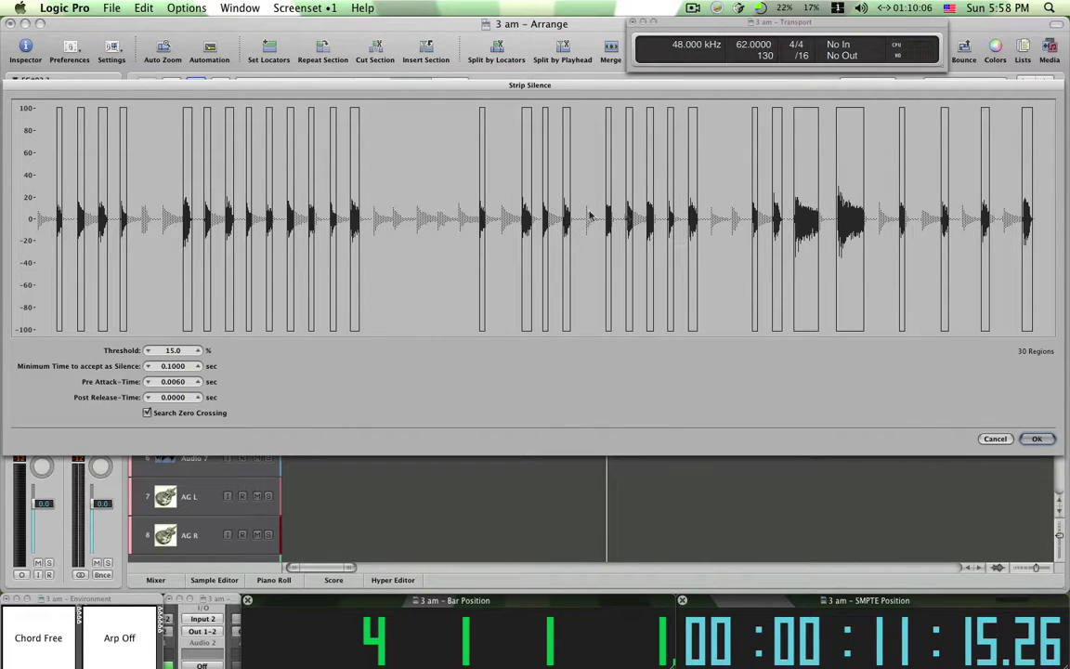
# Step: Set the Strip Silence threshold to 4.0 %
pyautogui.click(150, 350)
pyautogui.click(150, 351)
pyautogui.click(149, 350)
pyautogui.click(150, 351)
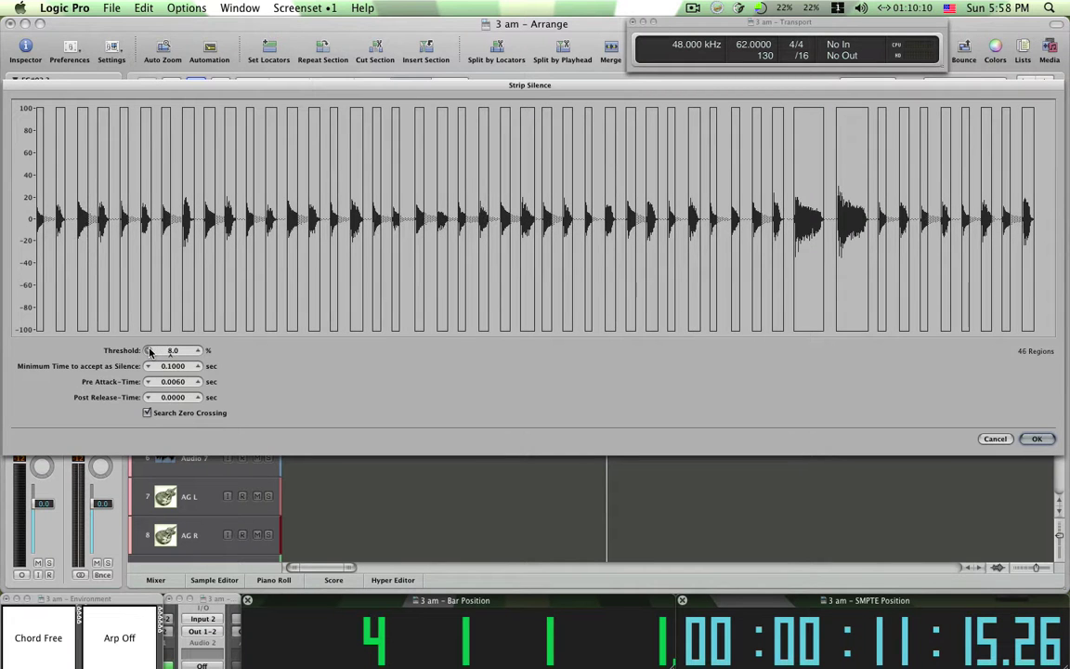
pyautogui.click(149, 350)
pyautogui.click(150, 351)
pyautogui.click(150, 351)
pyautogui.click(149, 350)
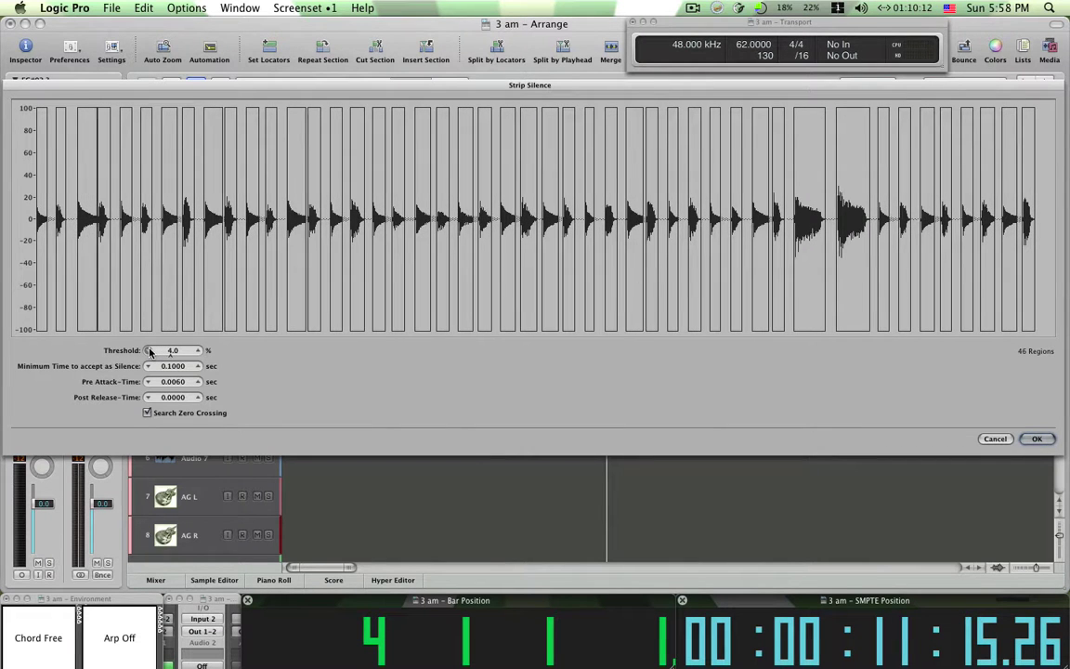
pyautogui.click(150, 350)
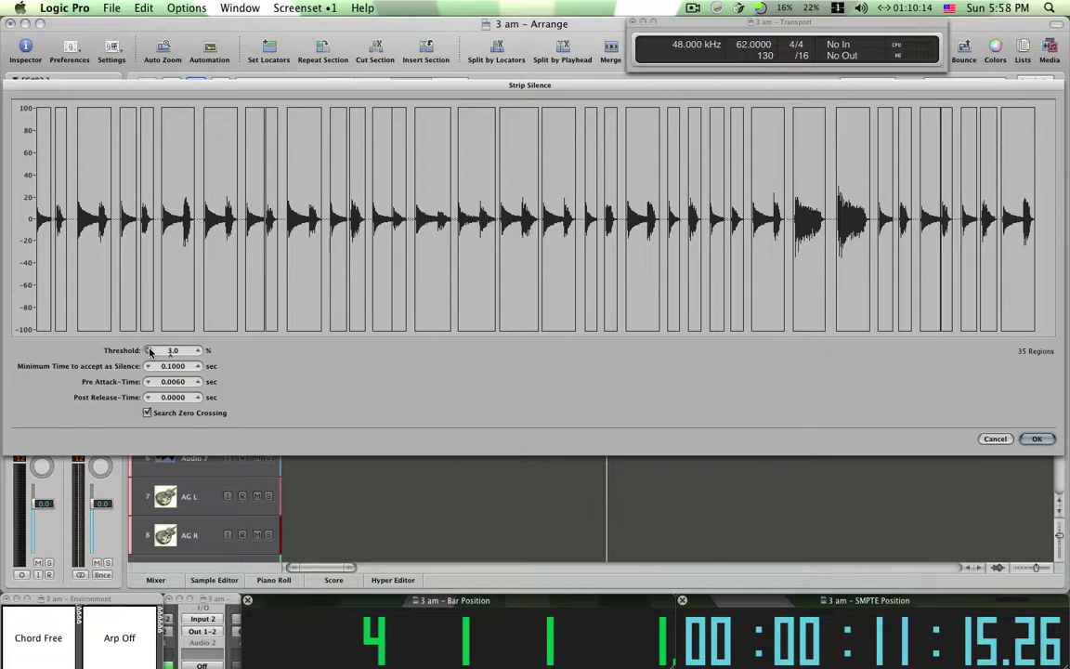
pyautogui.click(198, 351)
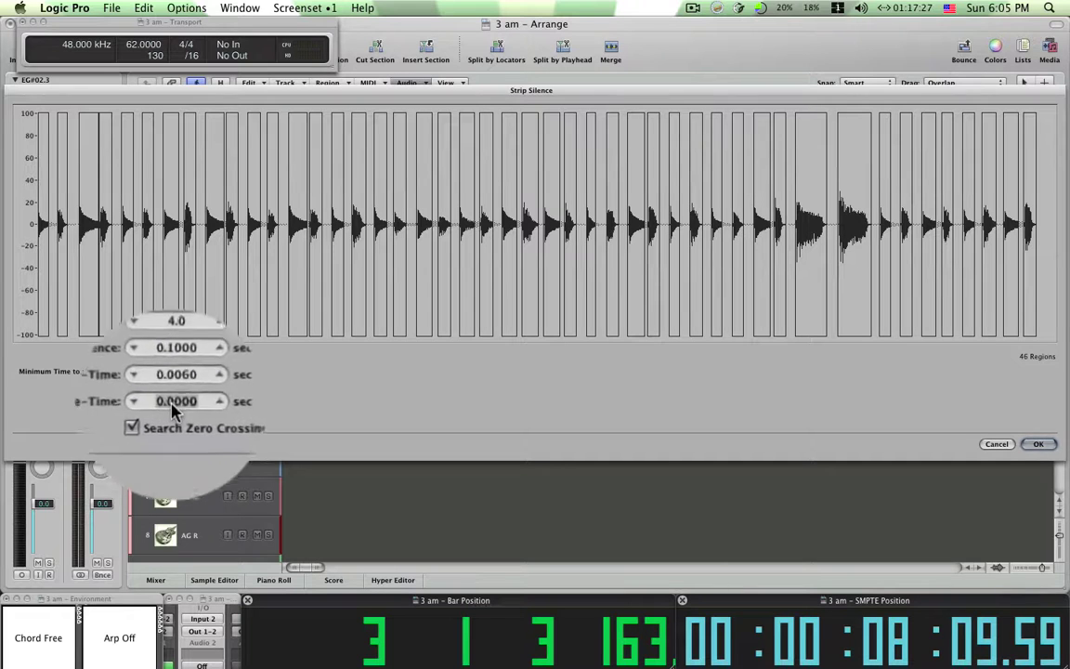
# Step: Set the post release-time to 0.2000 sec and apply Strip Silence to the guitar region
pyautogui.moveTo(173, 407); pyautogui.dragTo(170, 397)
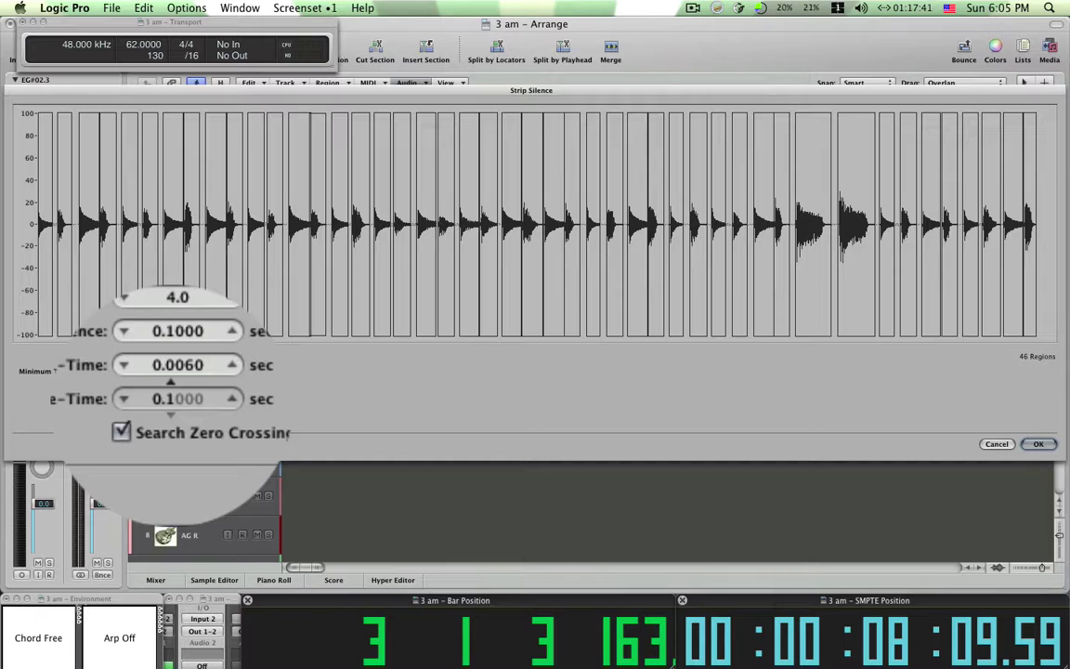
pyautogui.moveTo(171, 399); pyautogui.dragTo(171, 394)
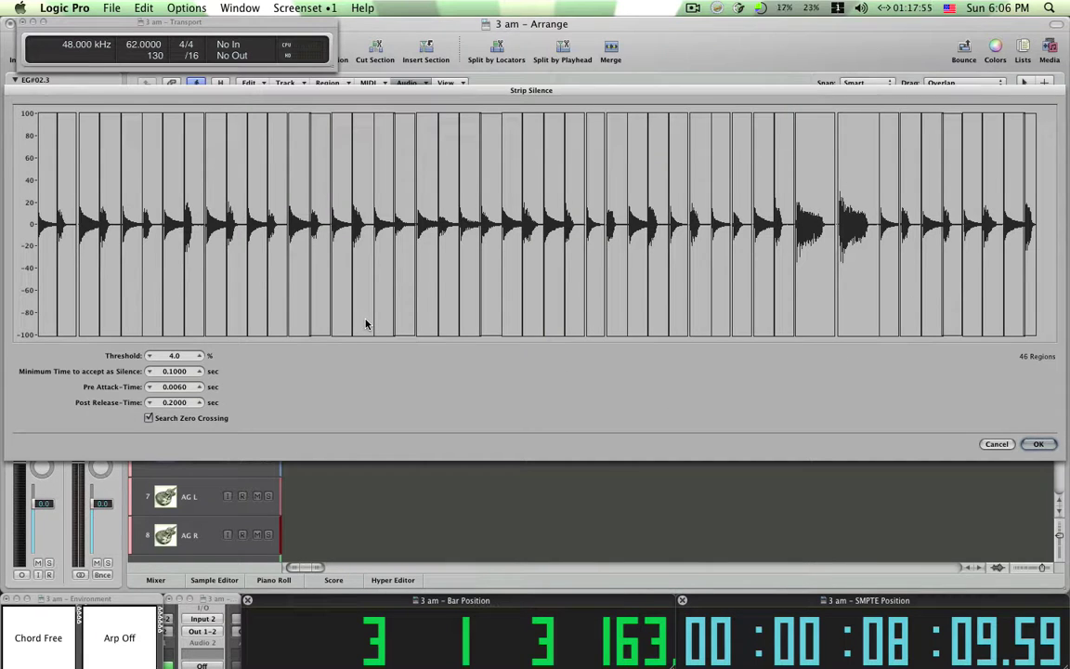
pyautogui.click(1037, 444)
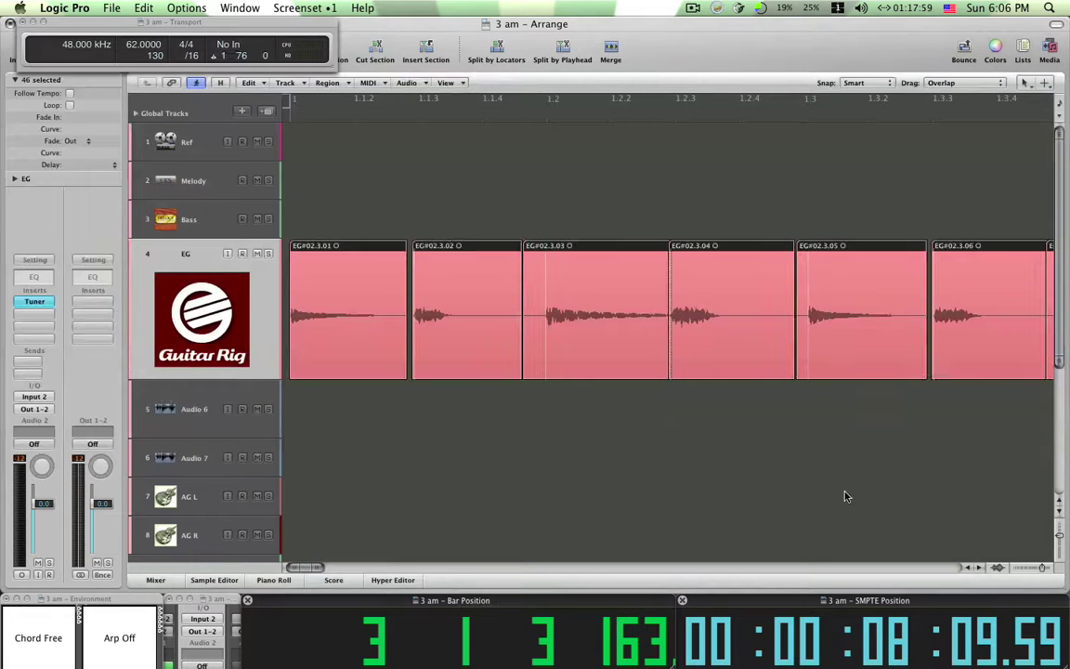
pyautogui.moveTo(1044, 567); pyautogui.dragTo(1037, 572)
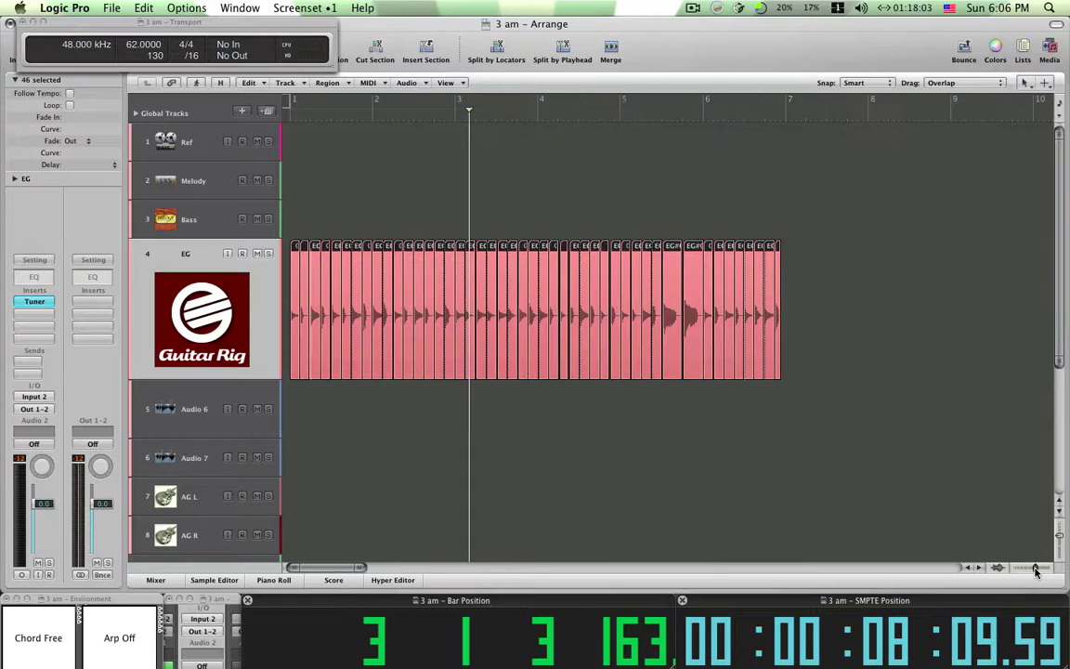
pyautogui.click(327, 425)
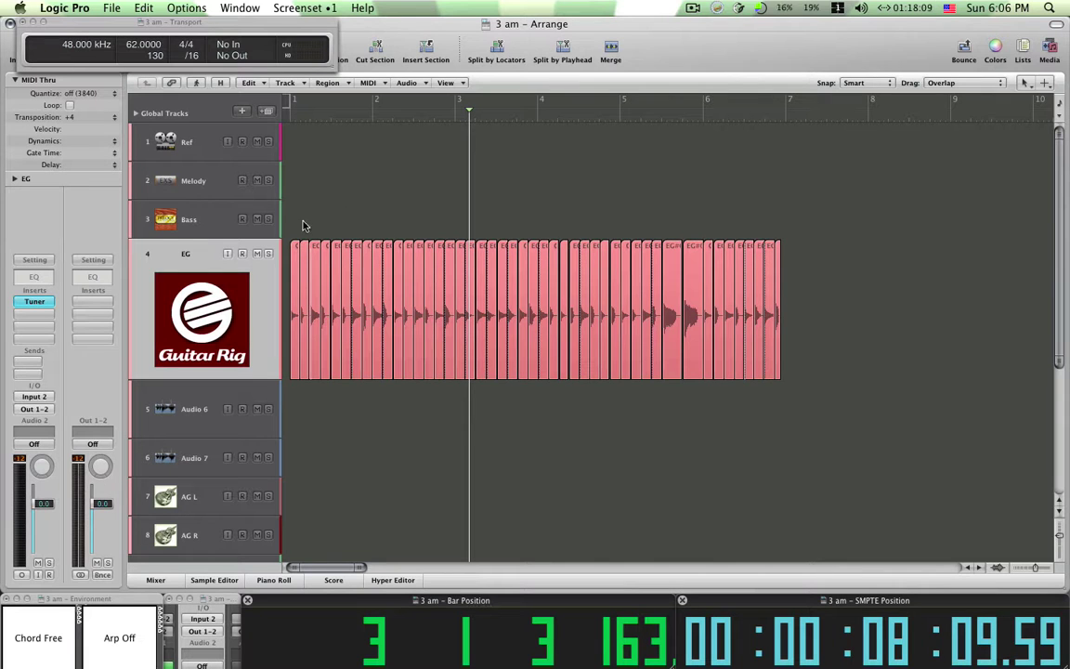
pyautogui.moveTo(292, 225); pyautogui.dragTo(782, 364)
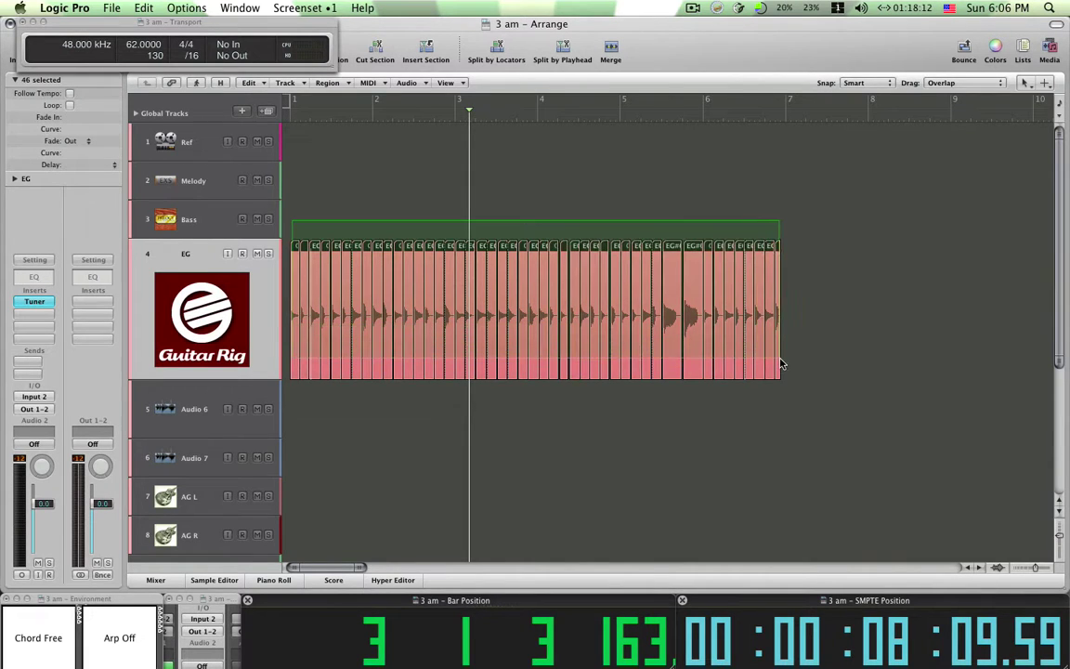
pyautogui.click(655, 426)
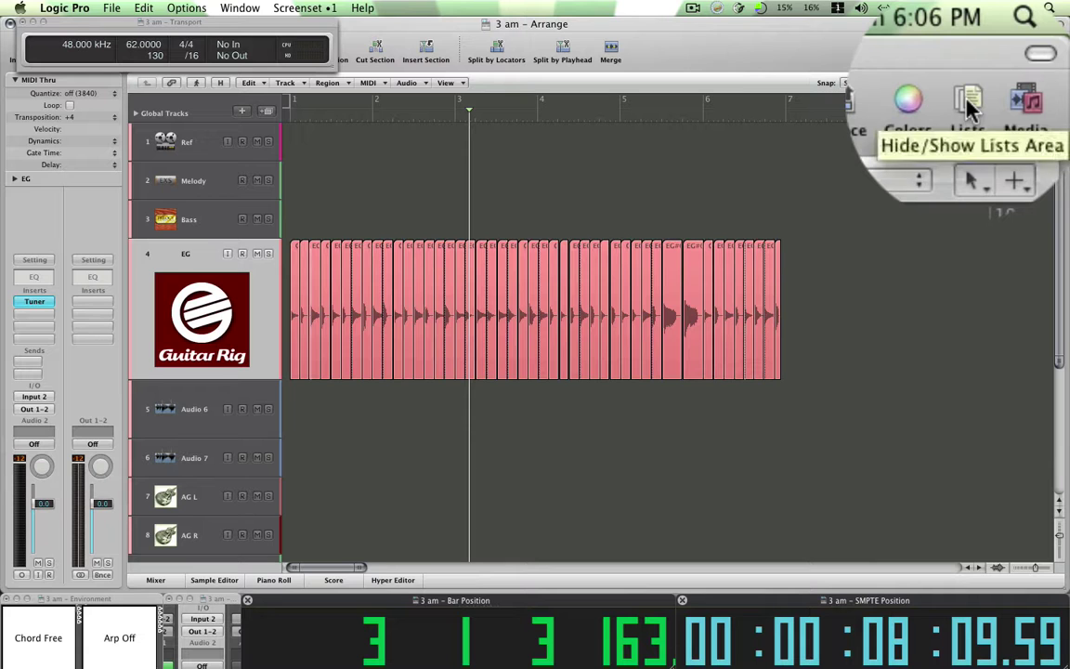
# Step: Show the event list for the guitar slices and step through the first four to examine their start positions
pyautogui.click(1022, 49)
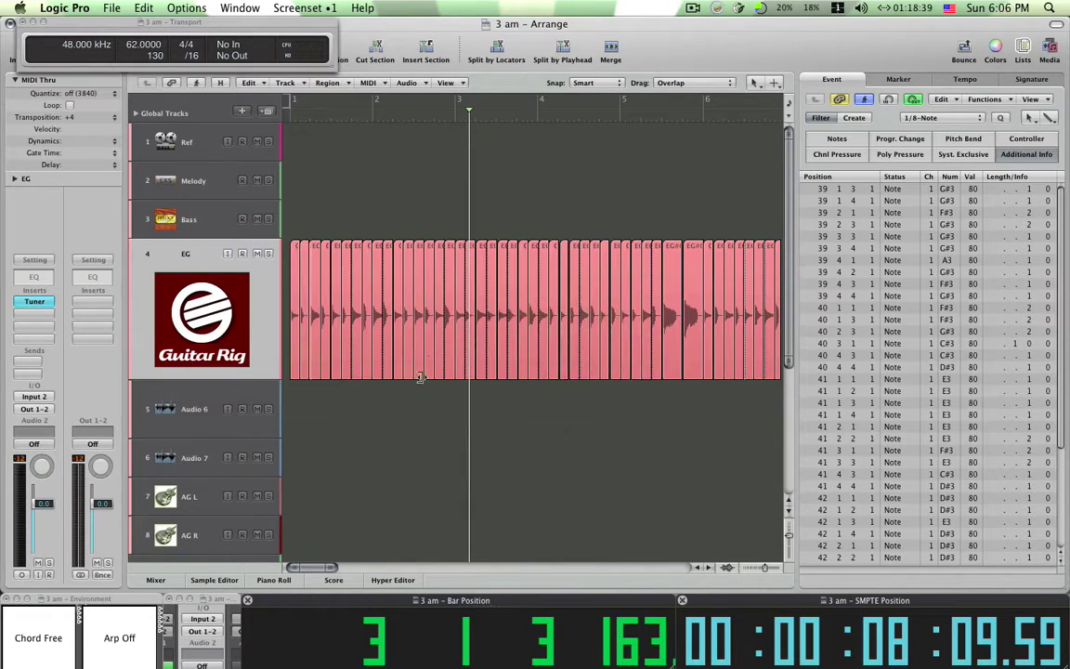
pyautogui.click(294, 365)
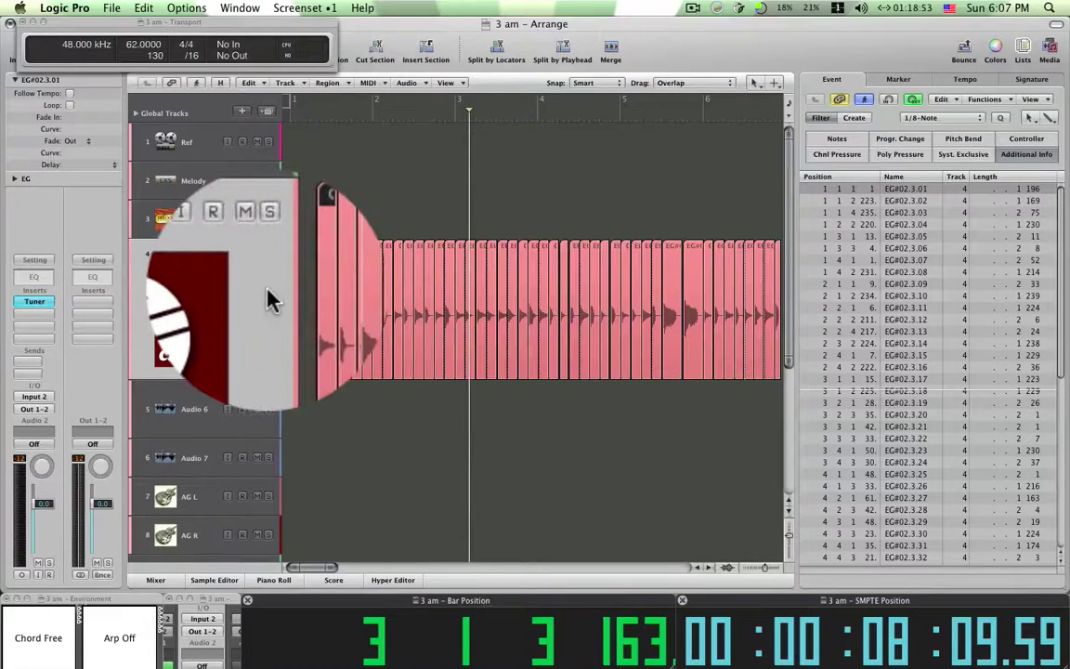
pyautogui.click(853, 206)
pyautogui.click(851, 216)
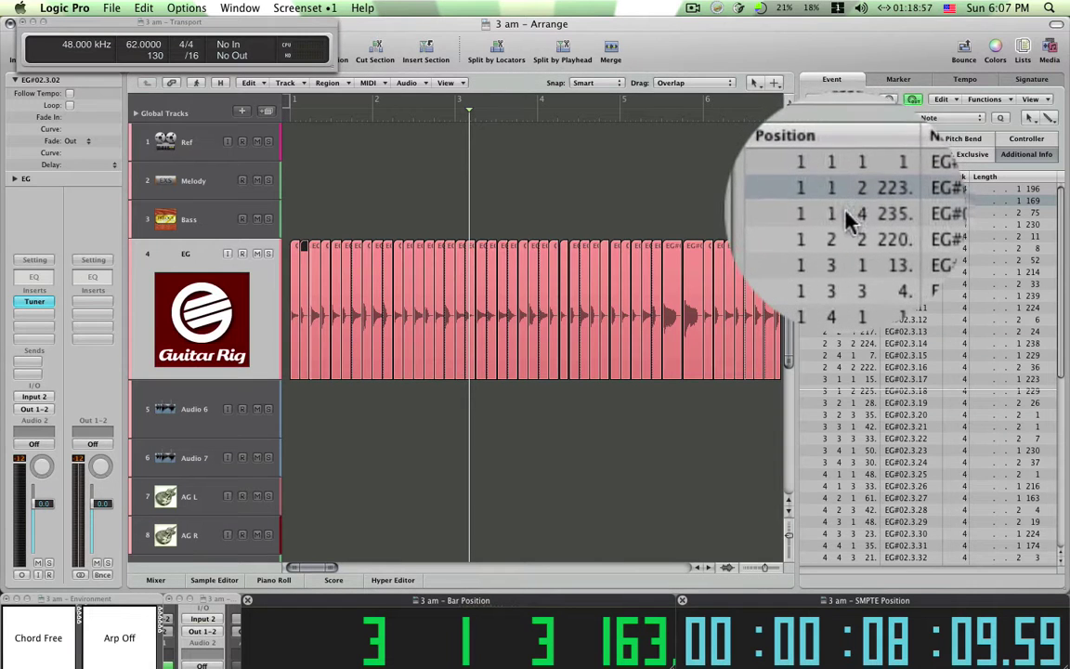
pyautogui.click(850, 226)
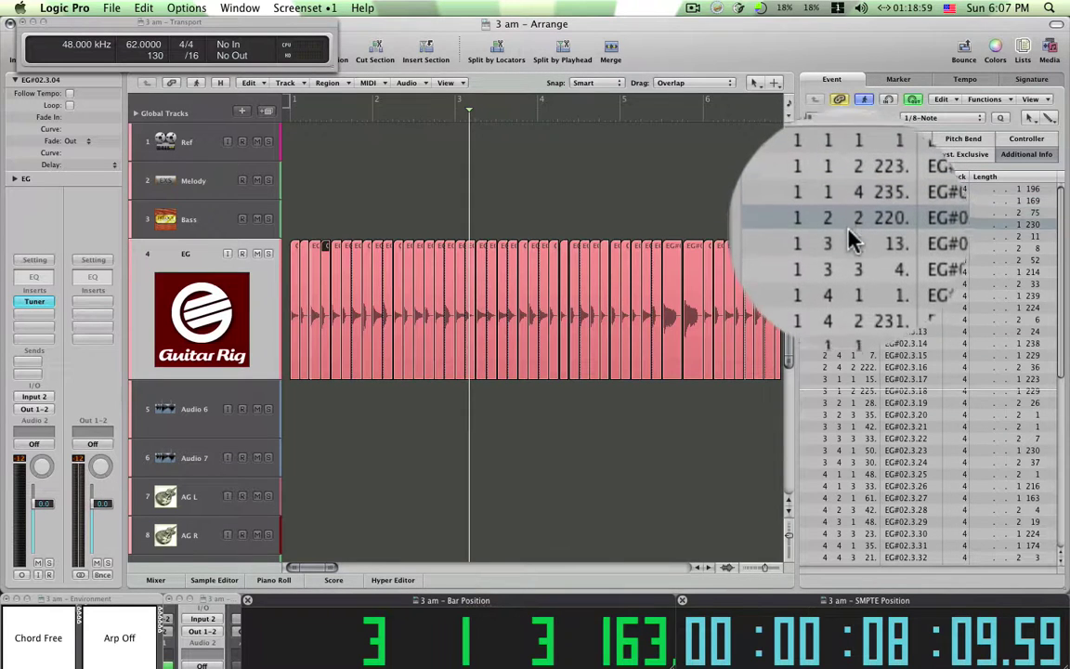
# Step: Step through the guitar slices up to the eighth in the event list to compare their start positions with the eighth-note grid
pyautogui.click(848, 236)
pyautogui.click(848, 247)
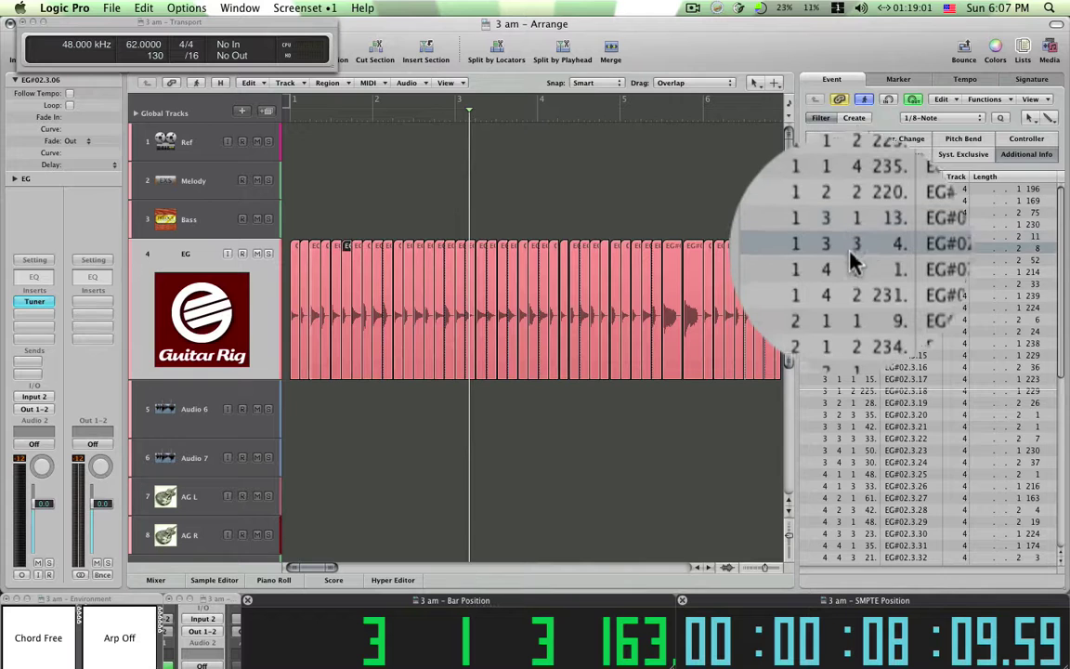
pyautogui.click(849, 258)
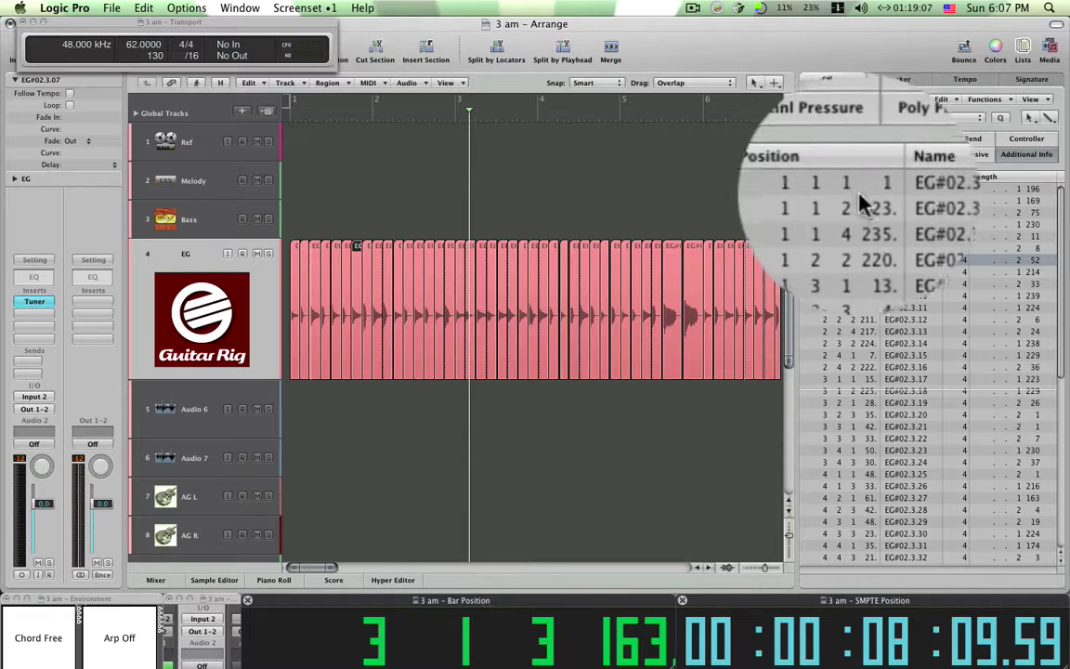
pyautogui.click(863, 199)
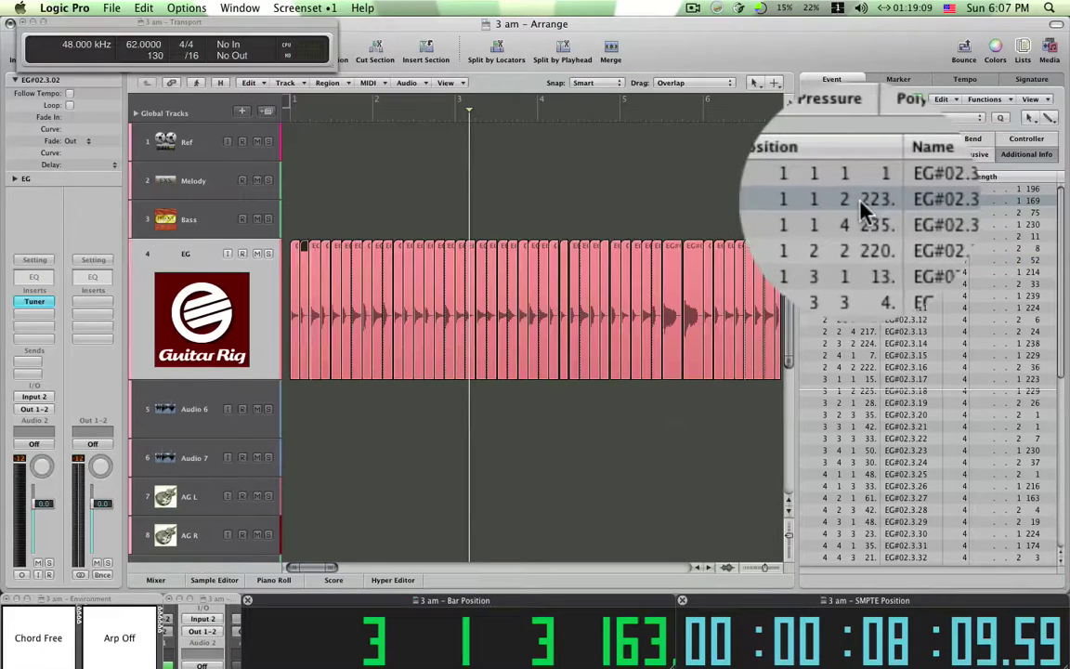
pyautogui.click(860, 223)
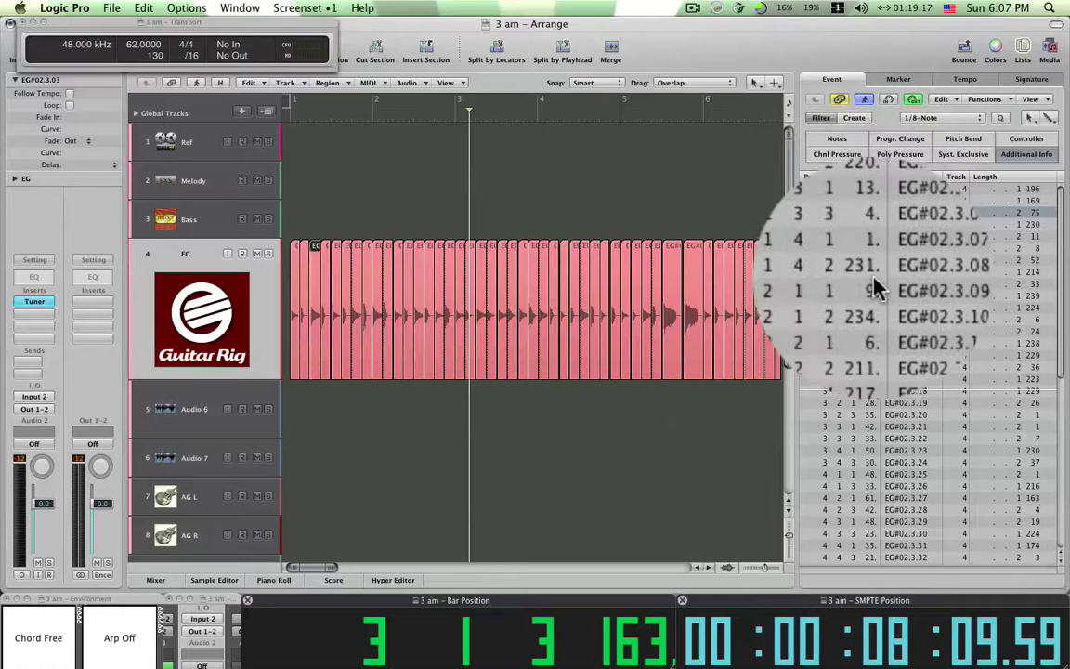
pyautogui.click(838, 244)
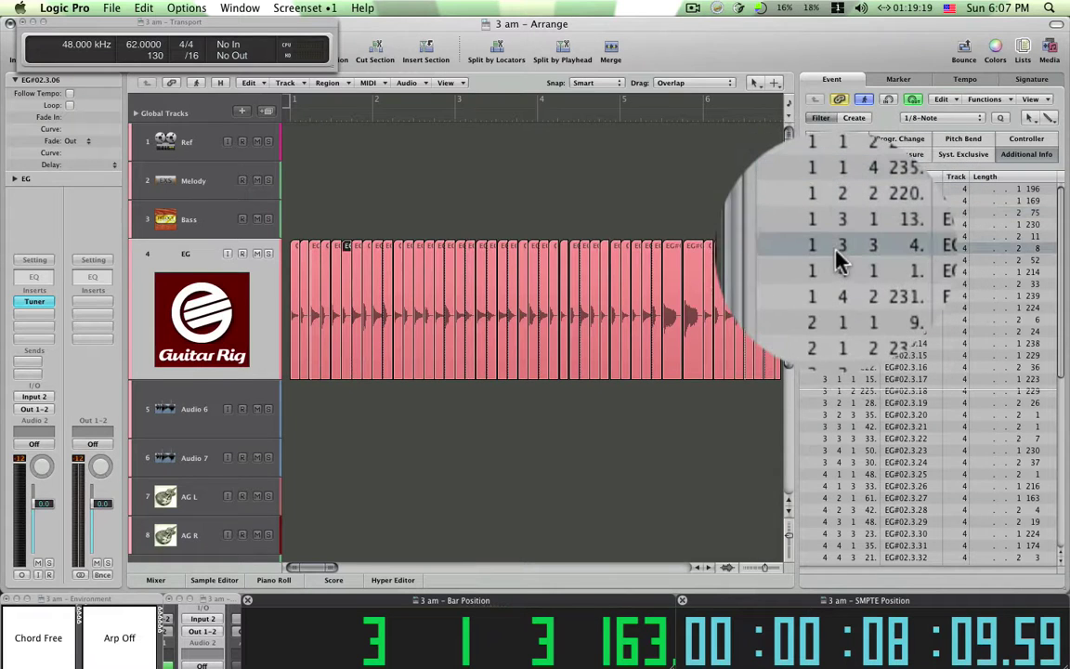
pyautogui.click(840, 269)
pyautogui.click(842, 277)
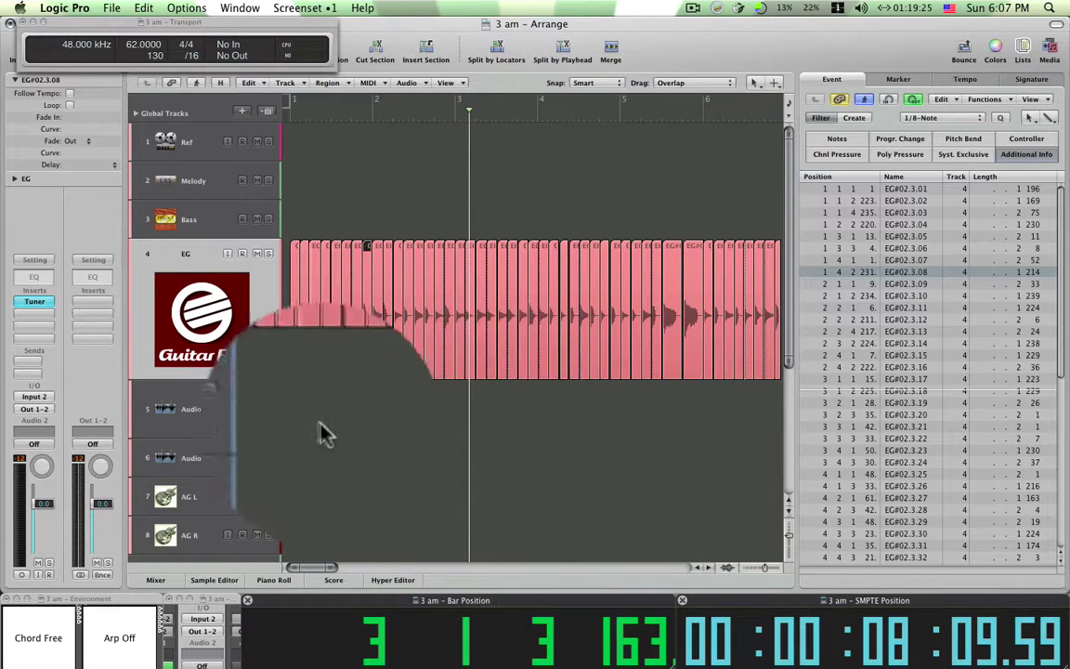
# Step: Select all the guitar slices on the EG track and play them from bar 1 to hear their unquantized timing
pyautogui.click(296, 402)
pyautogui.moveTo(295, 403); pyautogui.dragTo(781, 332)
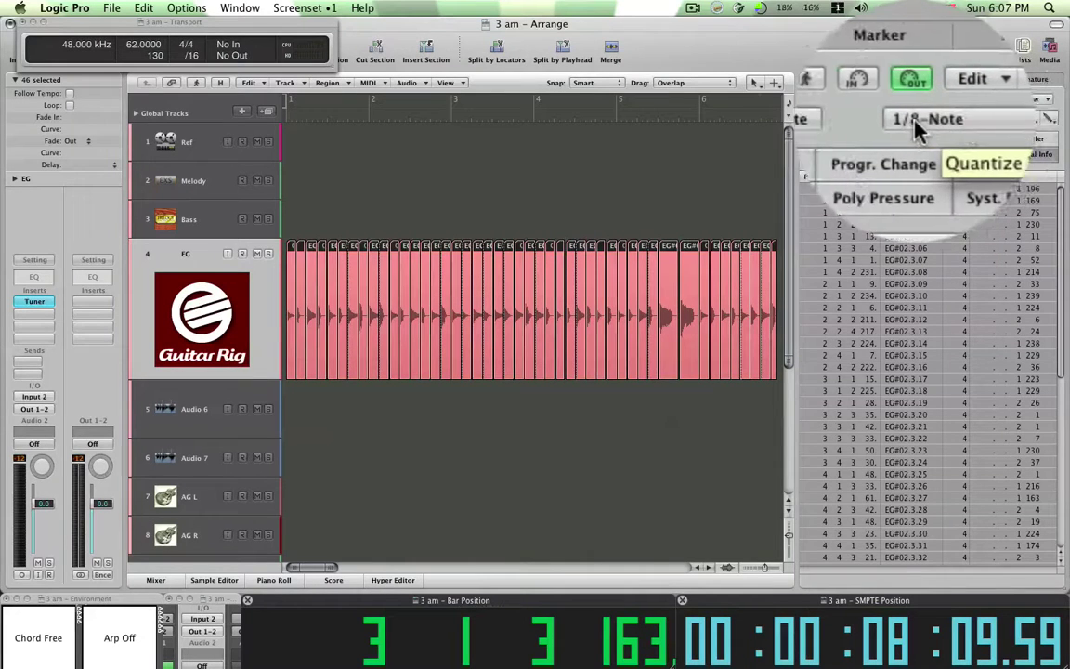
pyautogui.click(287, 119)
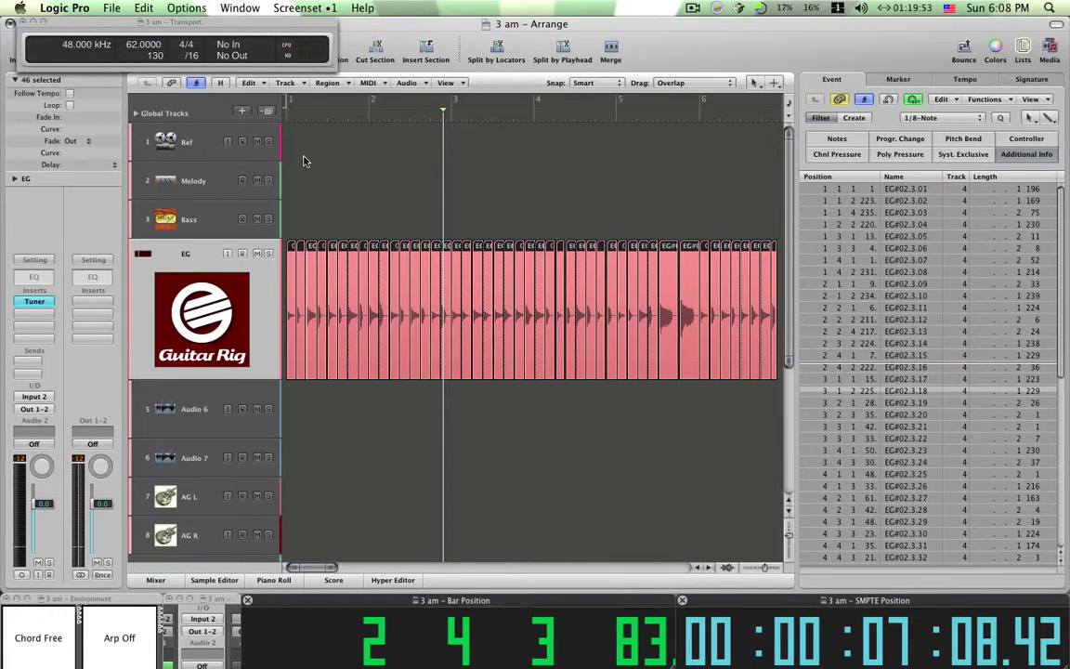
# Step: Reset the event list quantize value to off (3840), and quantize the selected guitar slices to 1/8-Note
pyautogui.click(934, 119)
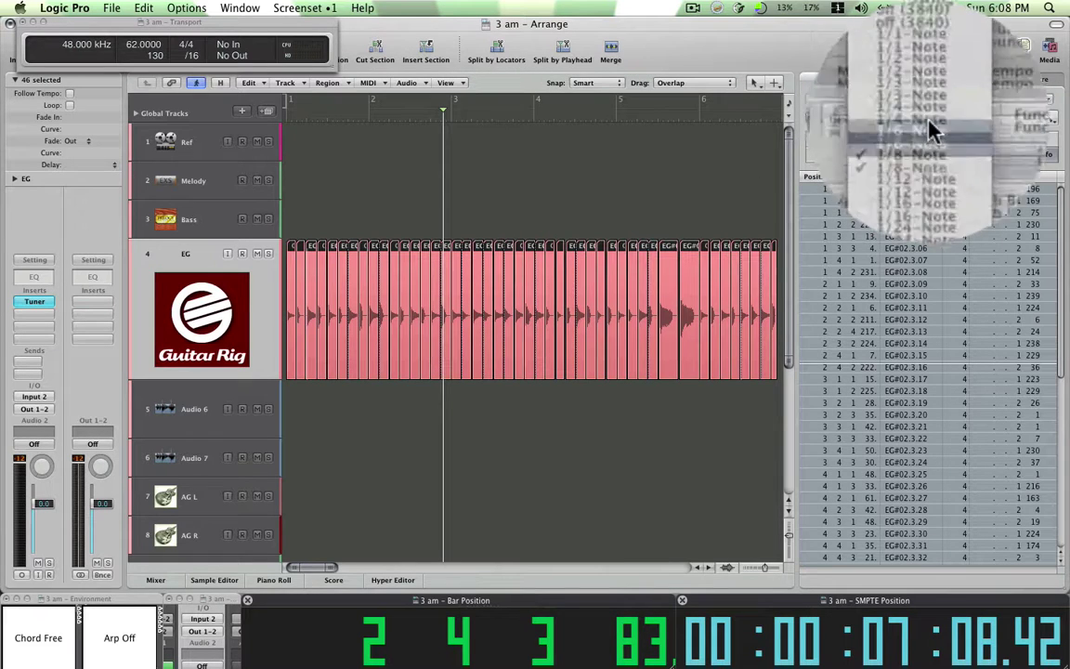
pyautogui.scroll(4, 930, 112)
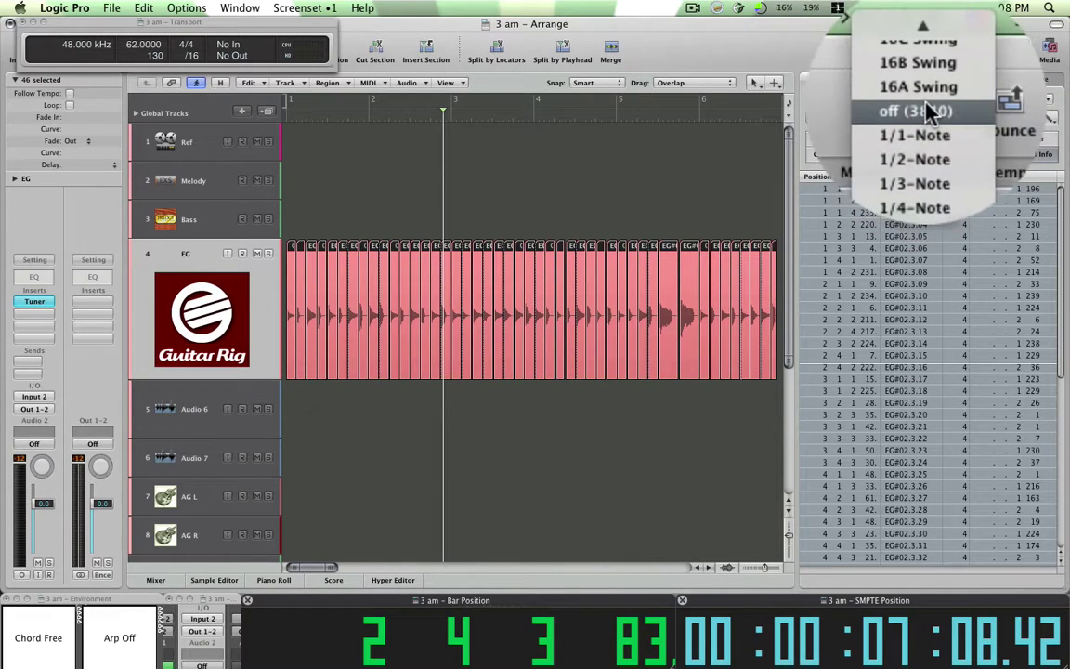
pyautogui.click(927, 110)
pyautogui.click(929, 129)
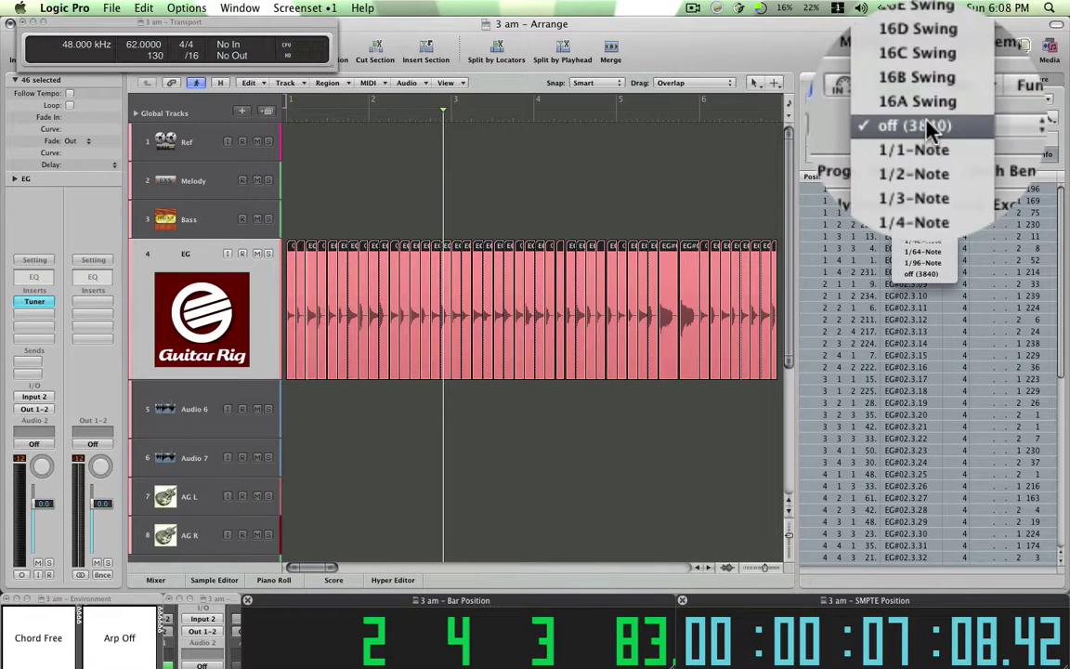
pyautogui.scroll(-5, 929, 186)
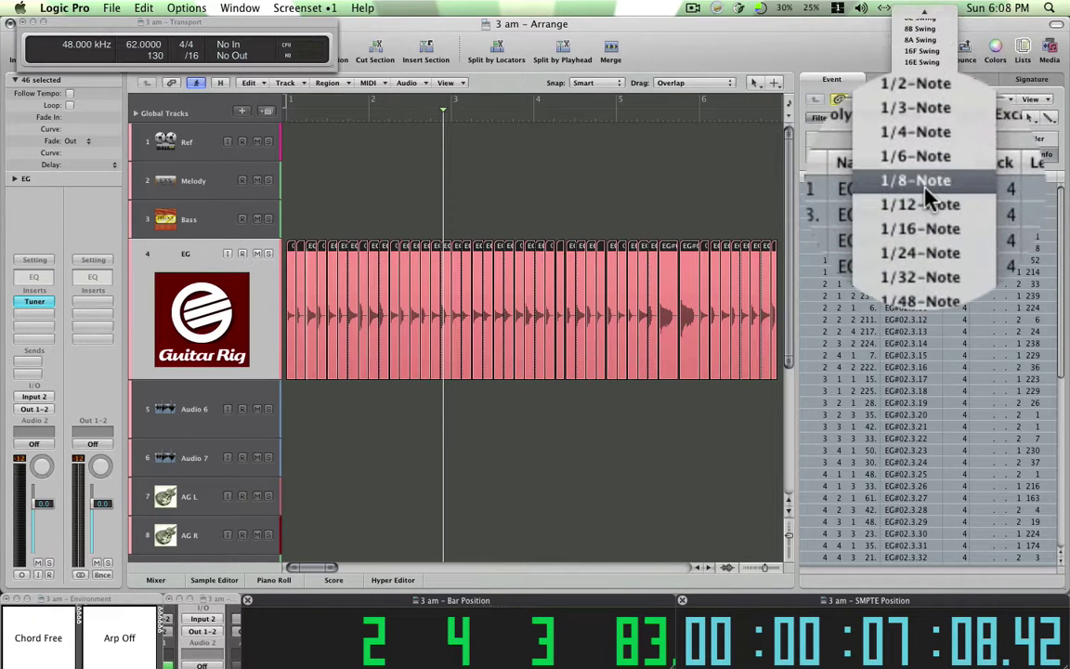
pyautogui.click(926, 190)
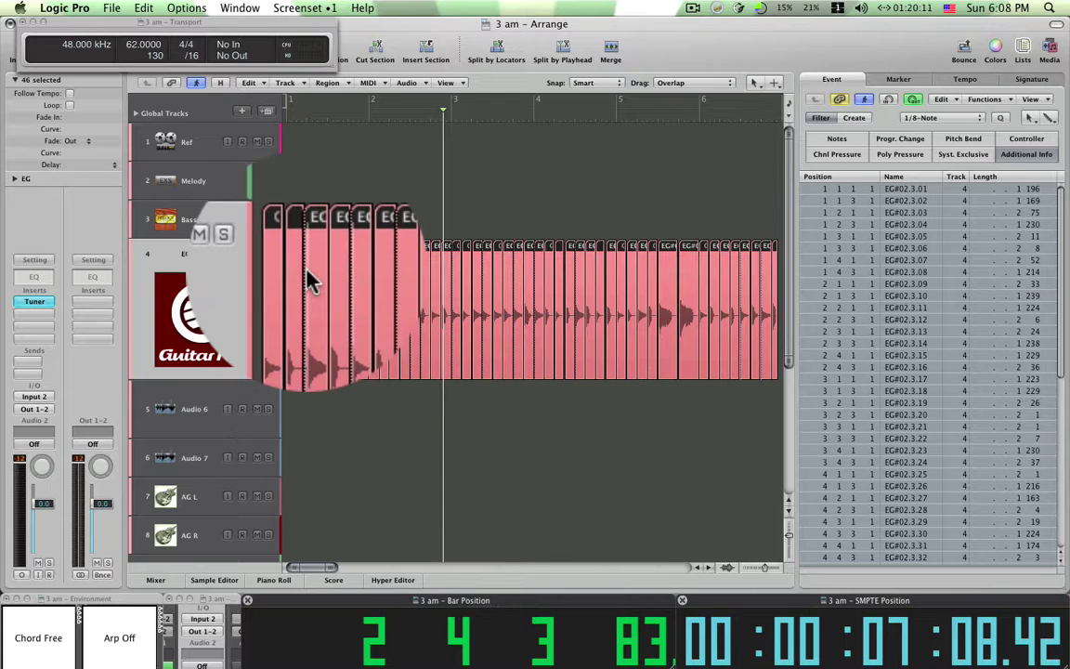
# Step: Play the quantized guitar slices from bar 1 to check their timing, and deselect them
pyautogui.click(285, 119)
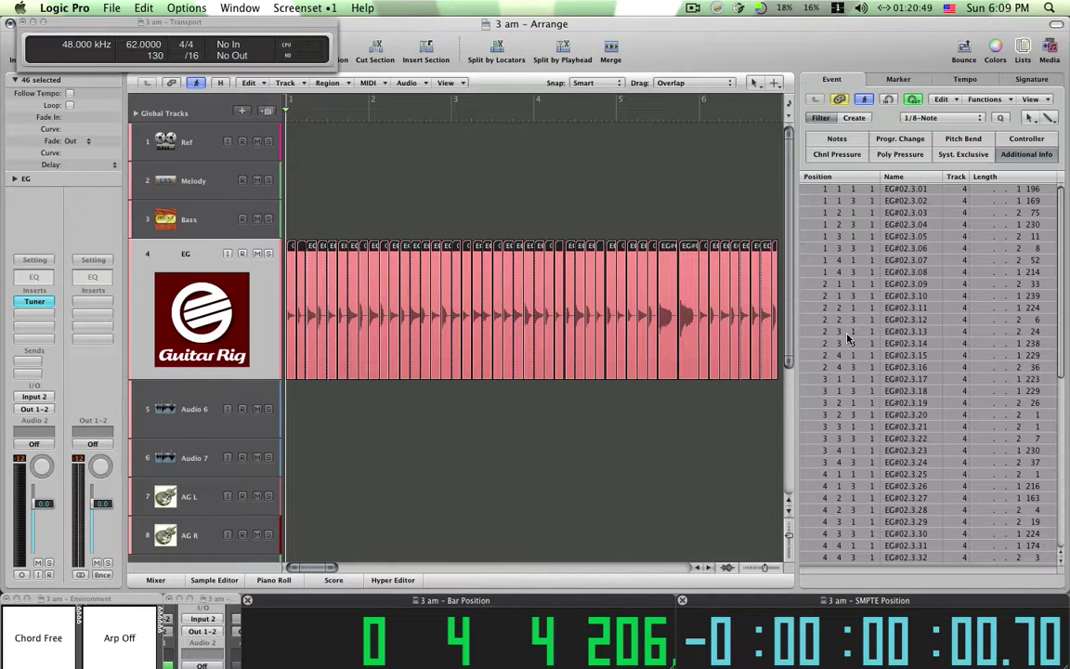
pyautogui.click(534, 434)
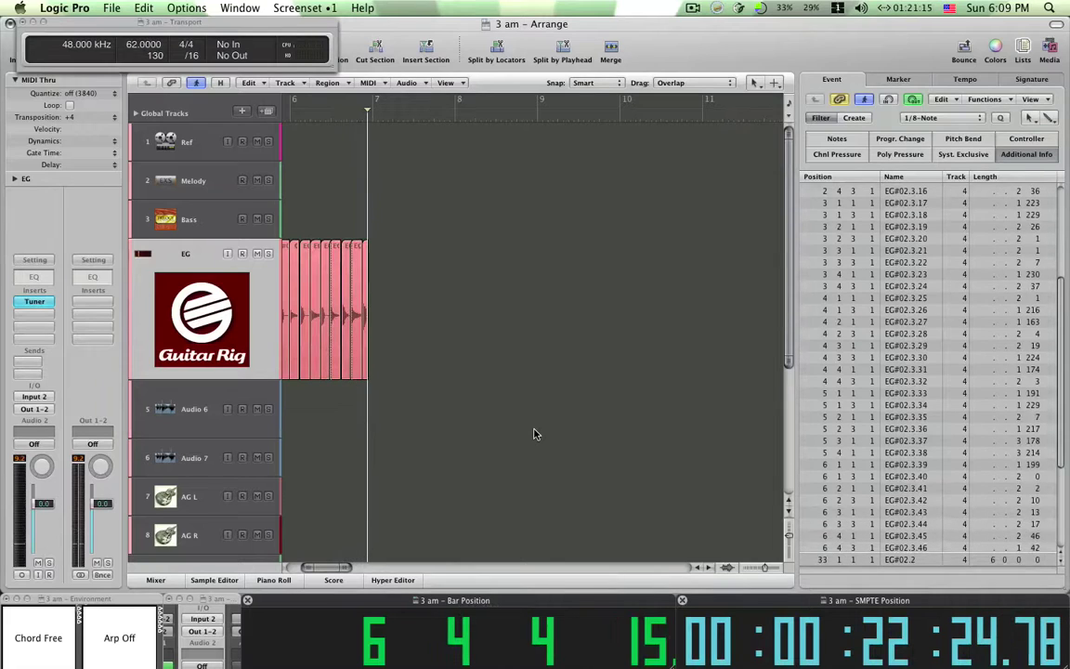
pyautogui.moveTo(335, 568); pyautogui.dragTo(314, 567)
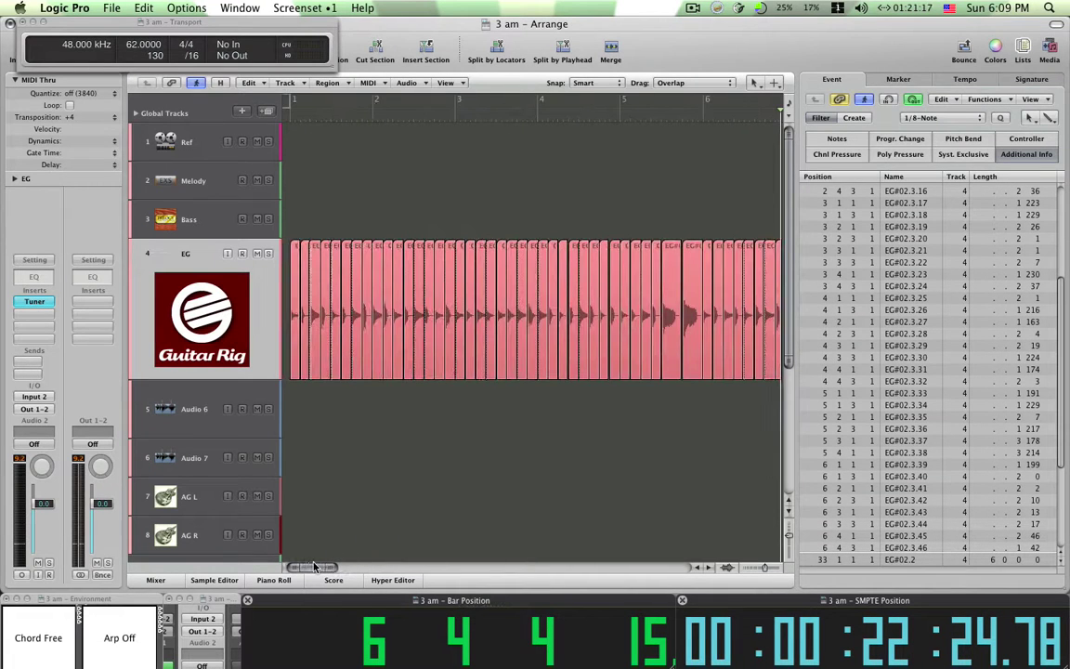
# Step: Hide the event list and extend the start of slice EG#02.3.12 back to the end of the preceding slice to close the gap
pyautogui.click(1029, 54)
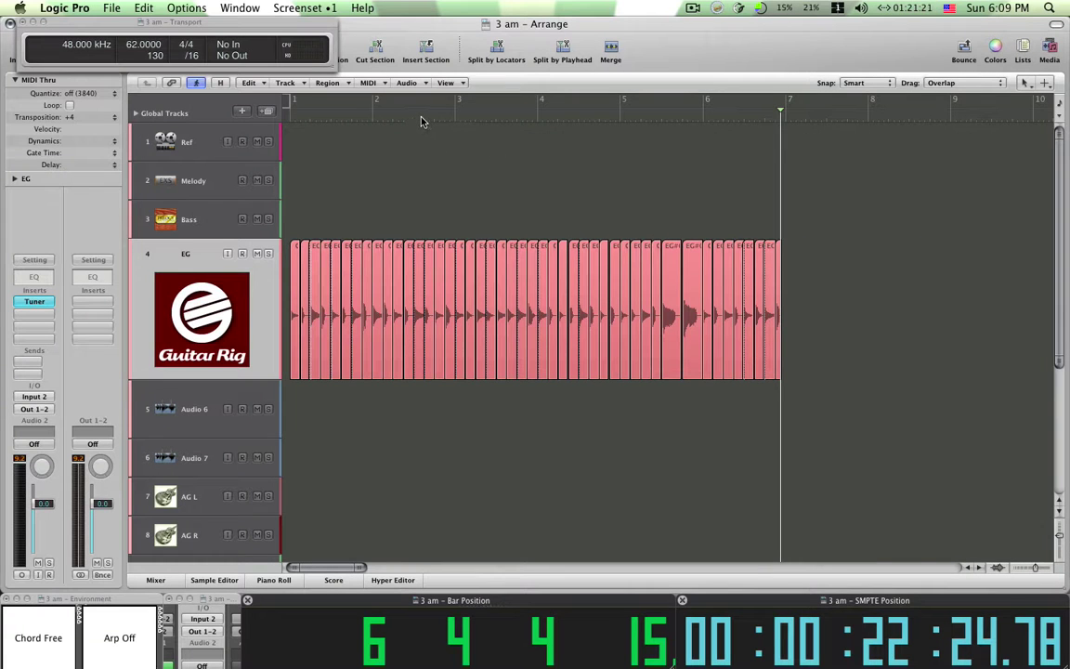
pyautogui.moveTo(401, 116); pyautogui.dragTo(400, 162)
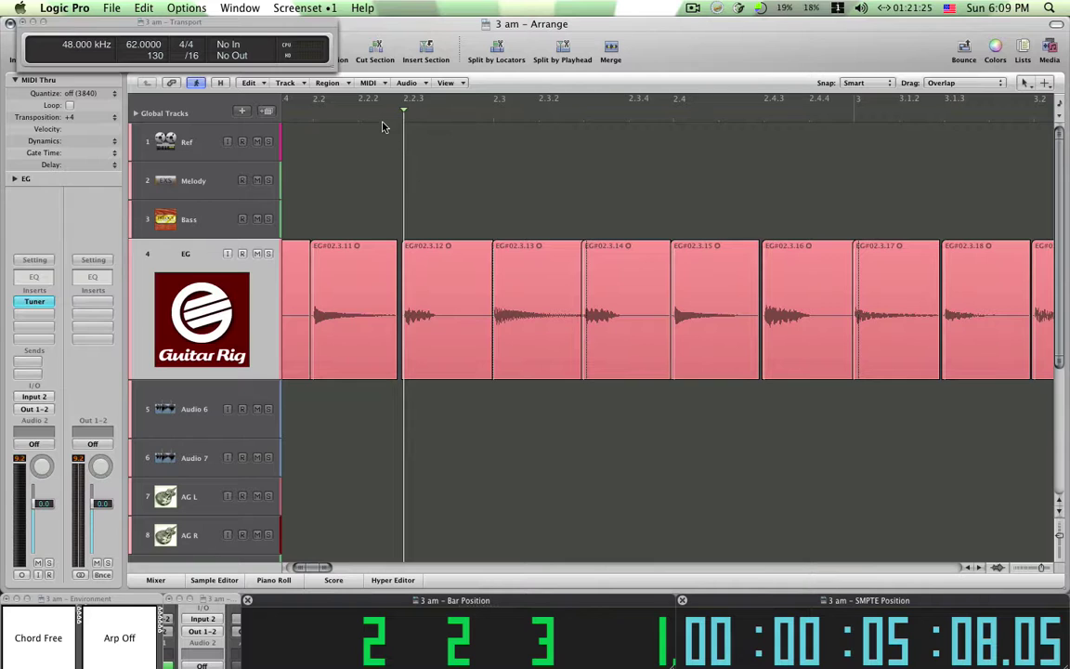
pyautogui.click(383, 120)
pyautogui.moveTo(391, 375); pyautogui.dragTo(398, 375)
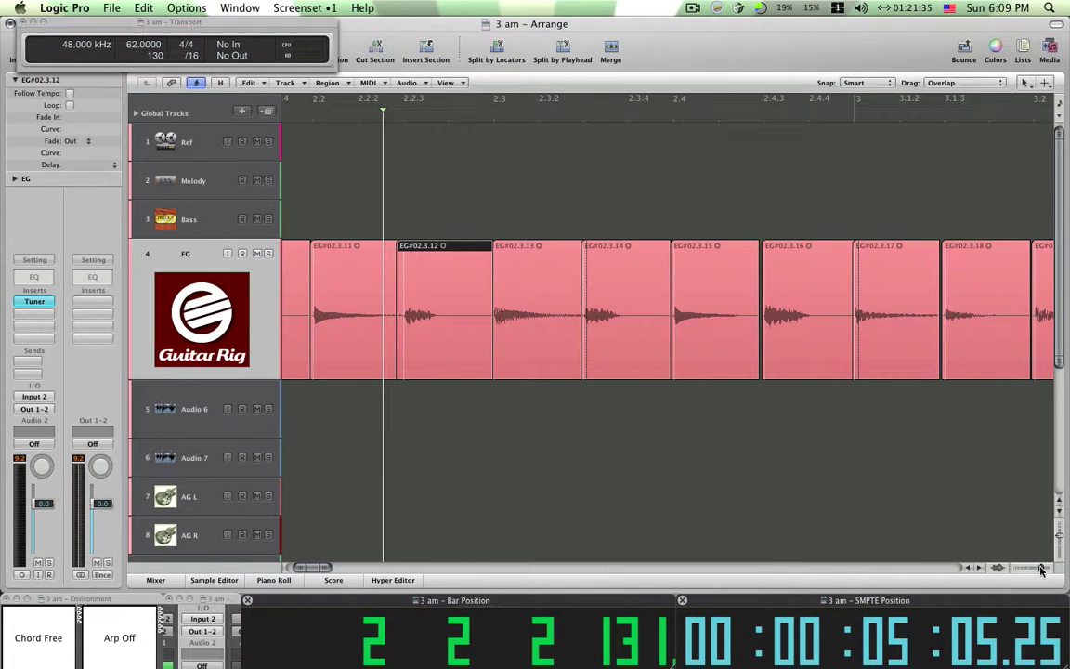
pyautogui.moveTo(1041, 570); pyautogui.dragTo(1036, 570)
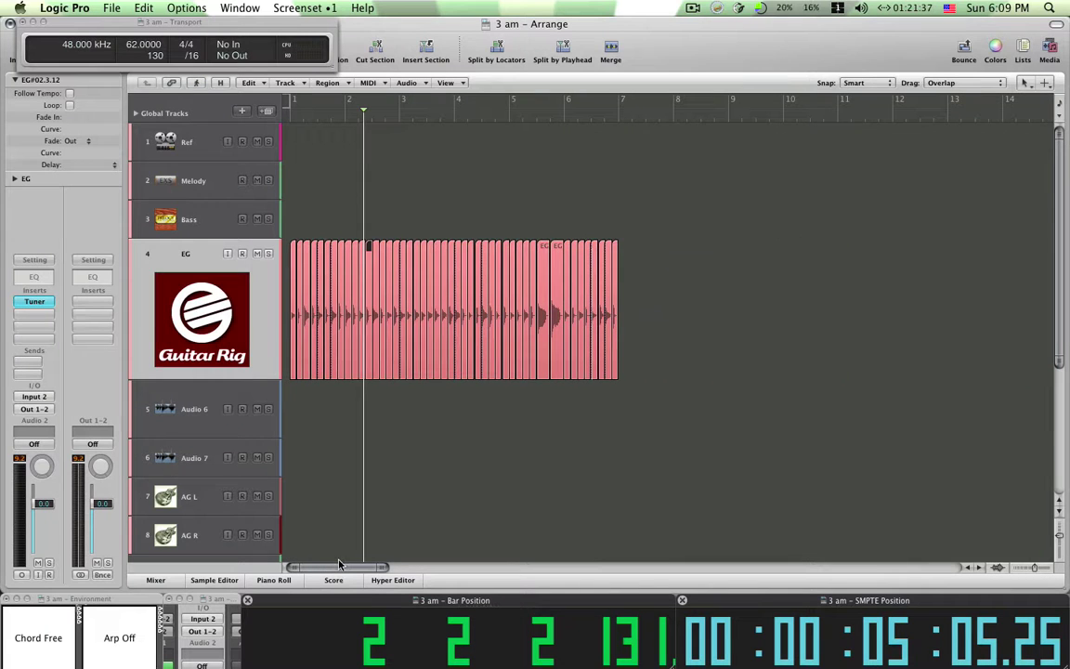